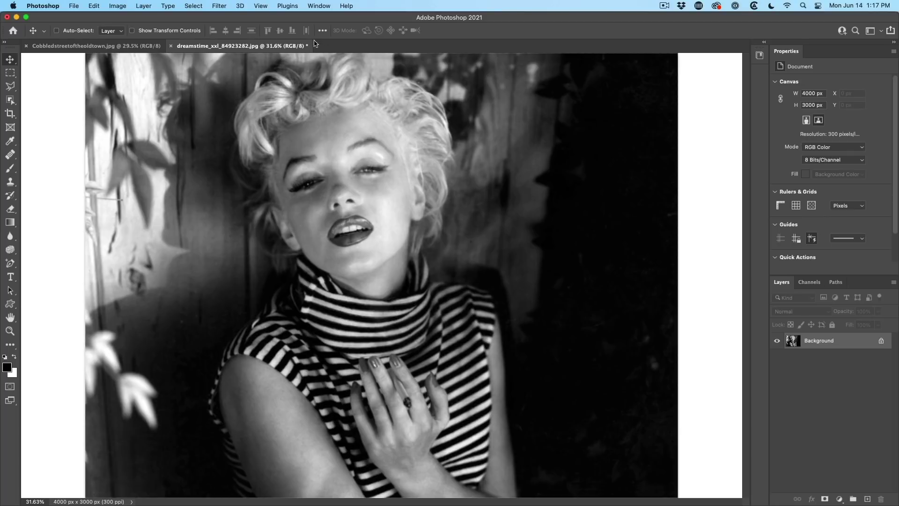
Open Neural Filters for the black-and-white portrait and download the Style Transfer filter.
click(219, 6)
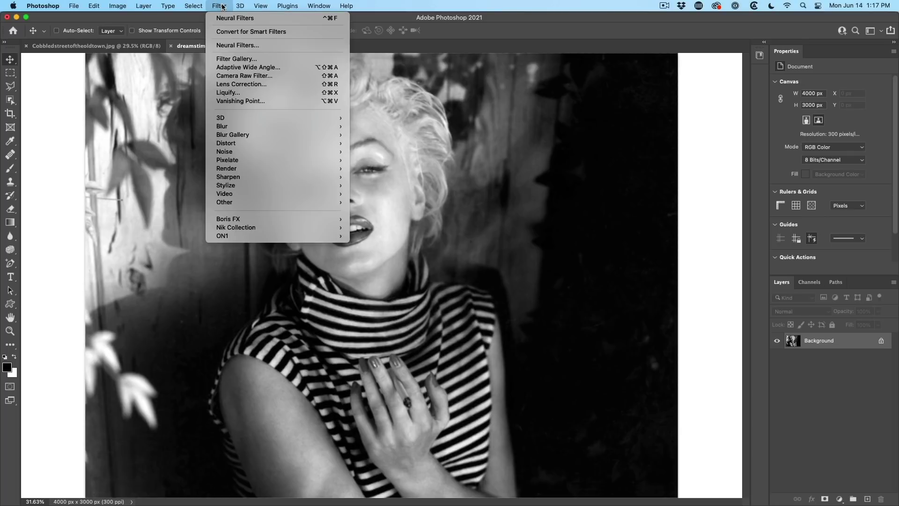
click(229, 45)
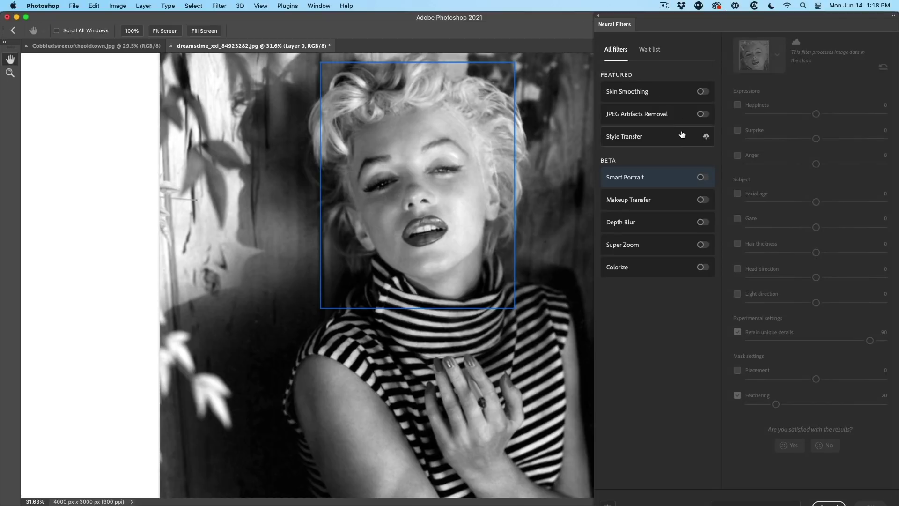
click(705, 136)
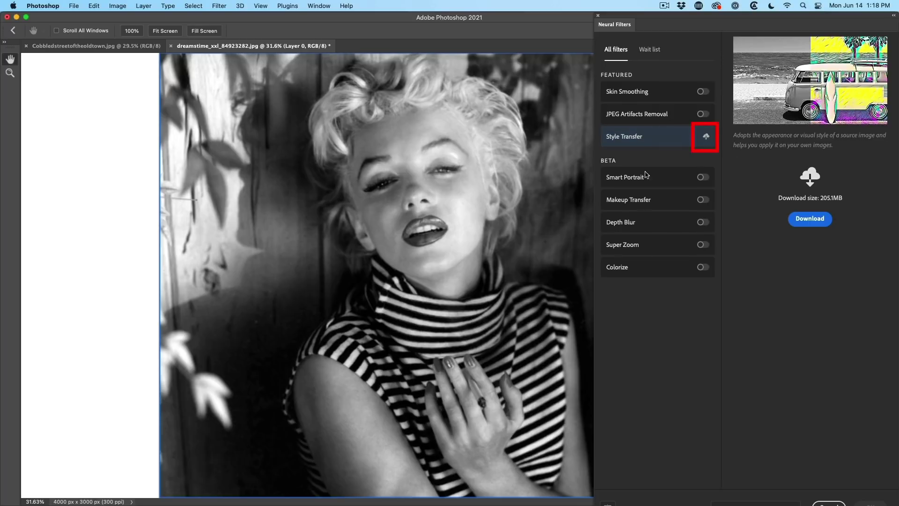
click(816, 220)
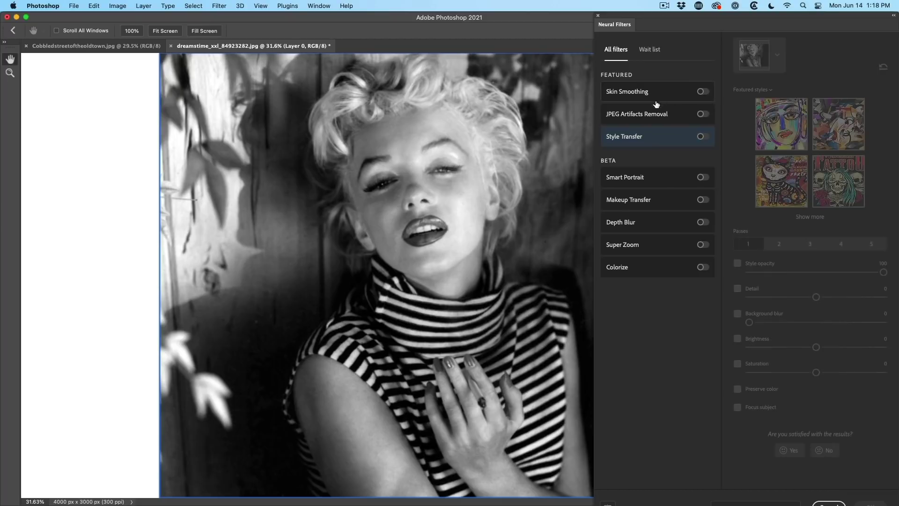
Enable the Colorize neural filter on the portrait and compare the preview with the original.
click(700, 268)
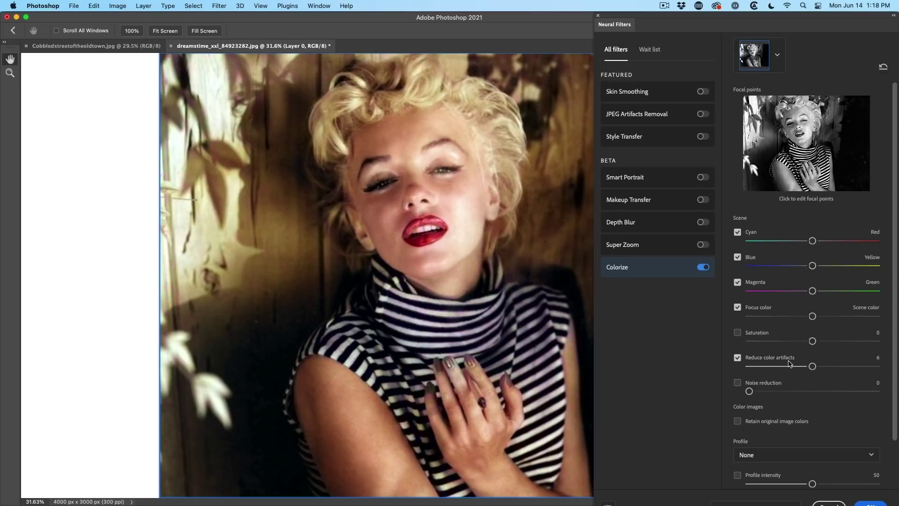
scroll(894, 384, down, 3)
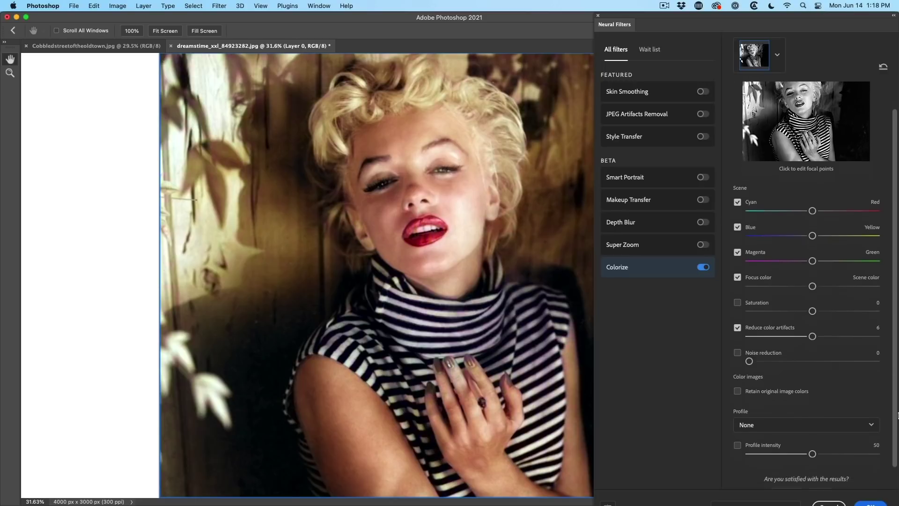
scroll(894, 384, up, 3)
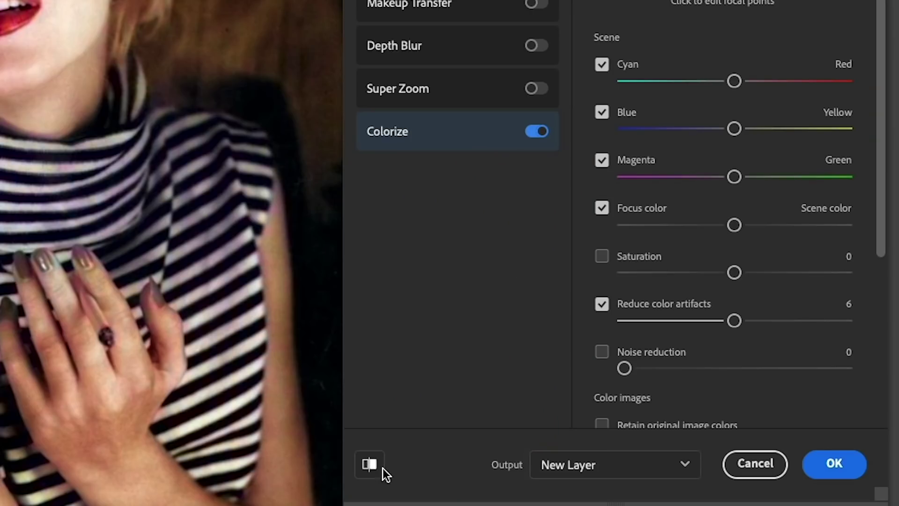
click(373, 468)
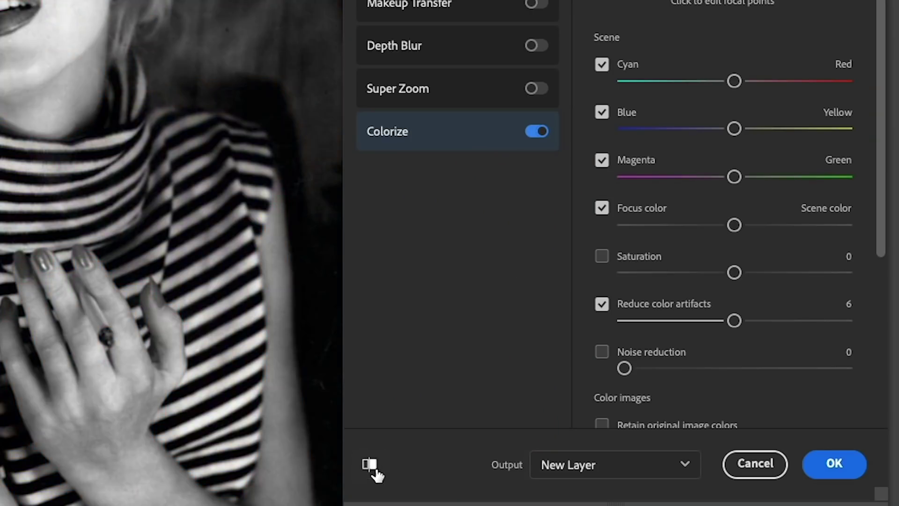
click(375, 470)
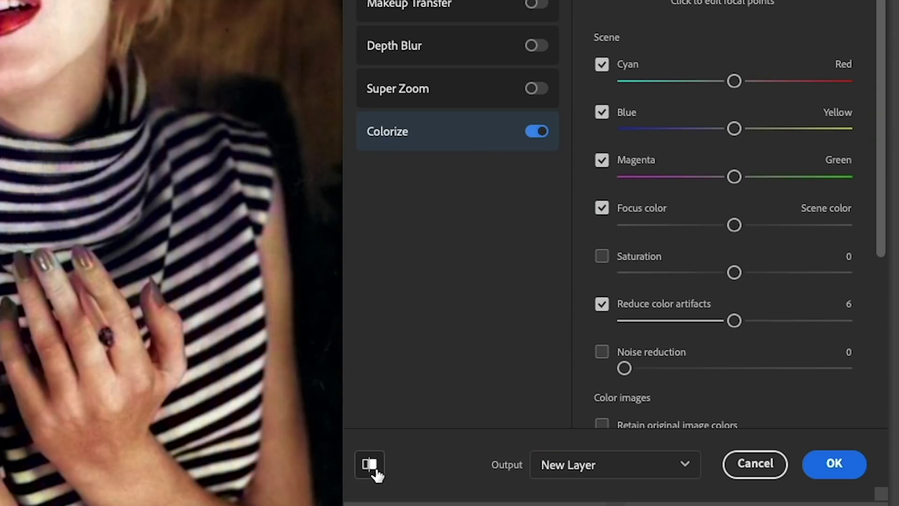
Apply the colorization with output to a new layer, and compare that layer against the original below it.
click(603, 470)
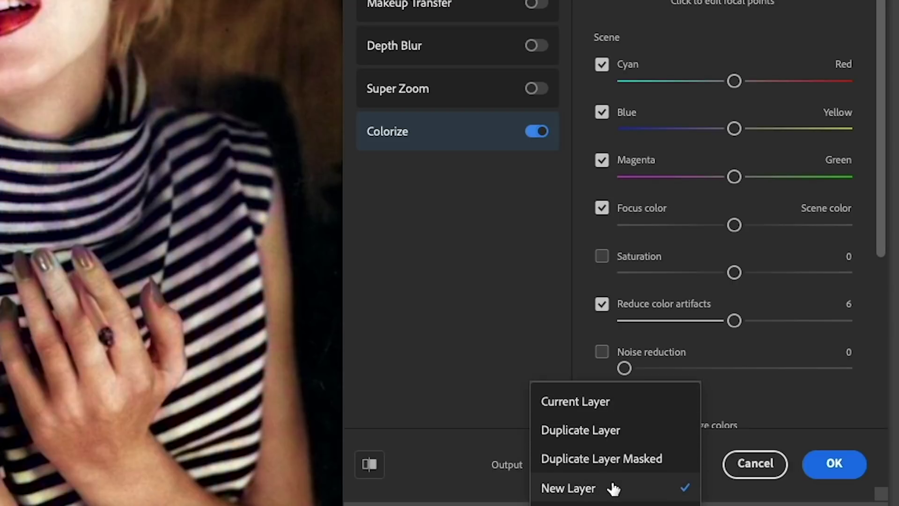
click(831, 463)
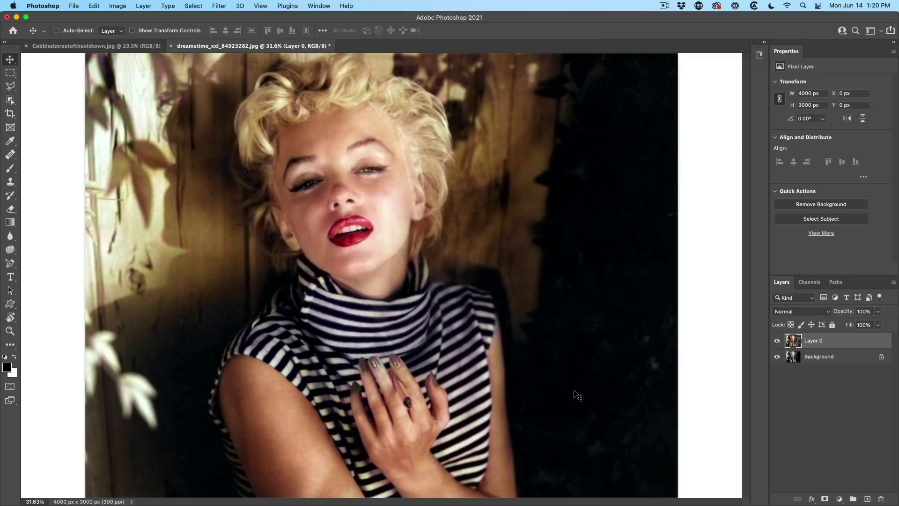
click(777, 341)
click(777, 341)
Switch to the Cobbledstreetoftheoldtown.jpg document and enable the Depth Blur neural filter on it.
click(140, 50)
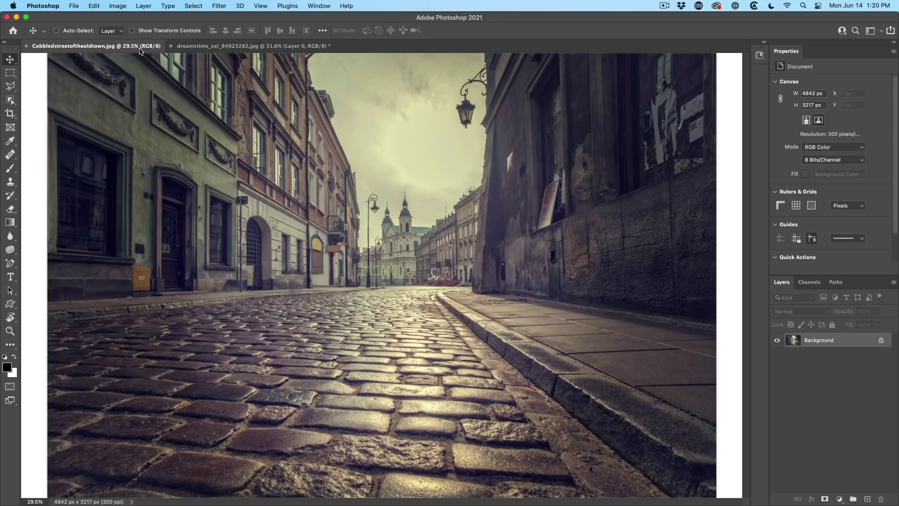
key(super)
scroll(509, 255, down, 2)
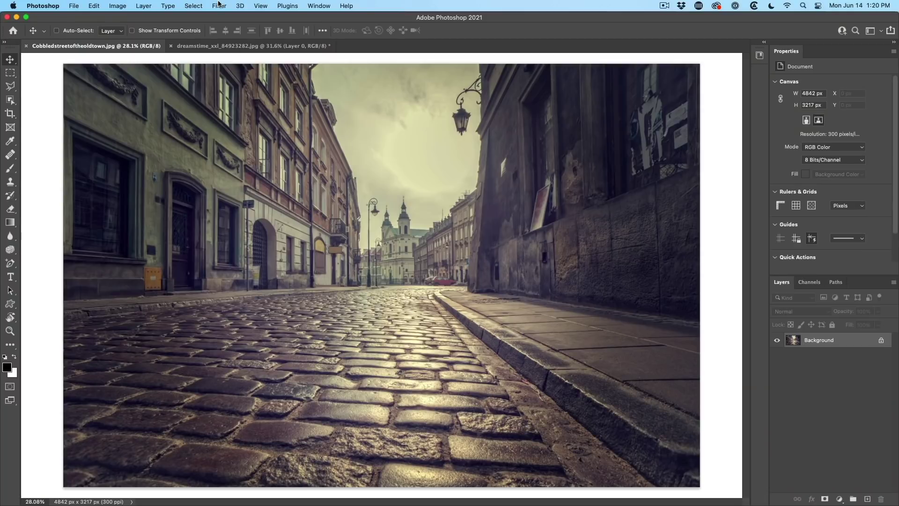
click(218, 5)
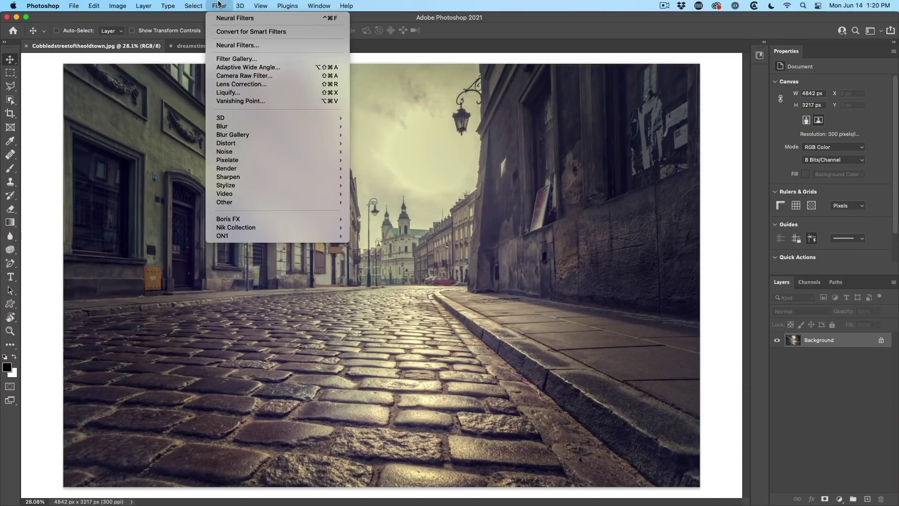
click(234, 44)
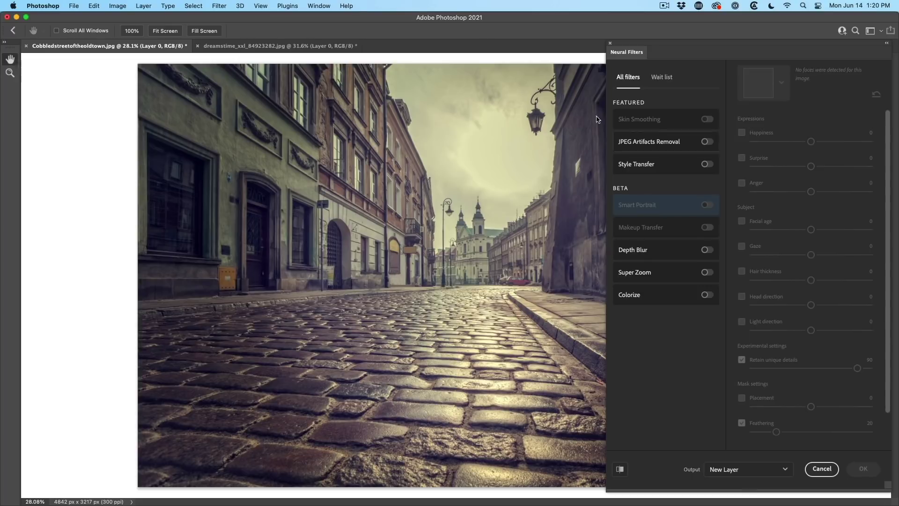
drag(605, 57, 652, 57)
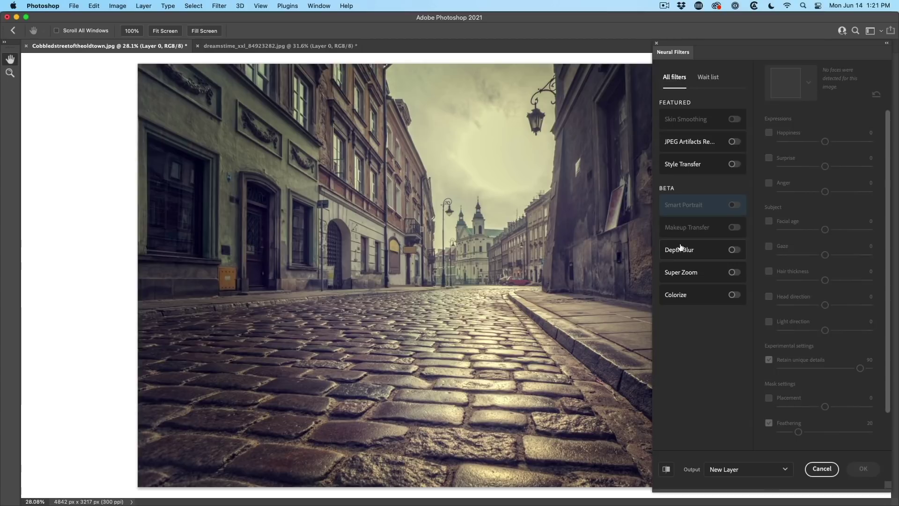
click(707, 250)
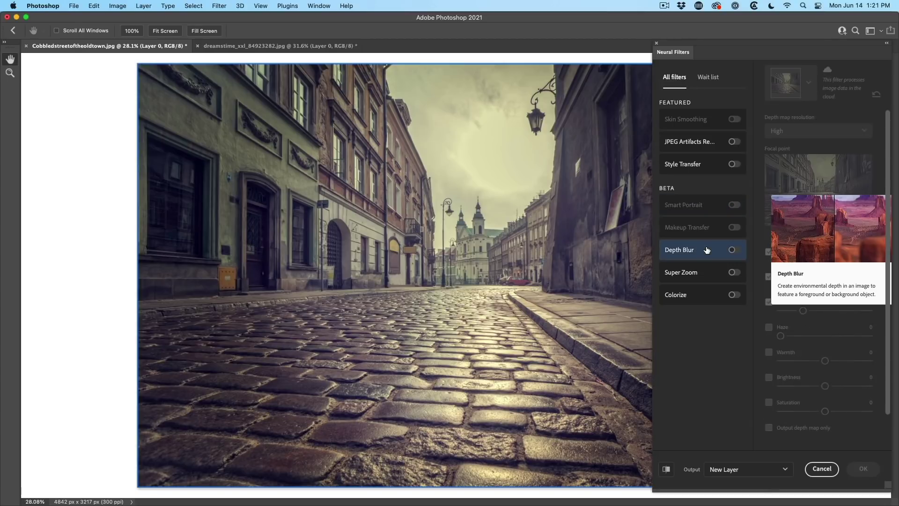
click(733, 249)
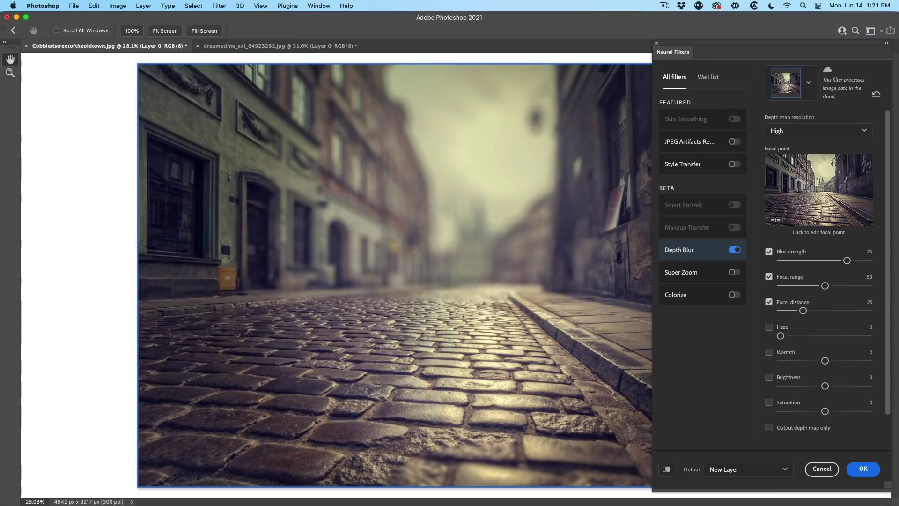
Place a focal point on the foreground cobblestones and try focal ranges of 6, 100 and 19.
click(604, 291)
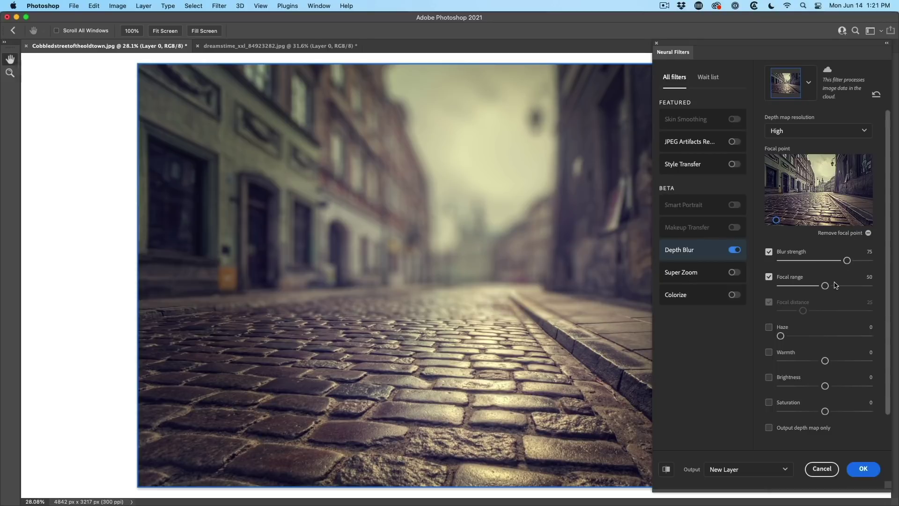
drag(827, 288, 784, 287)
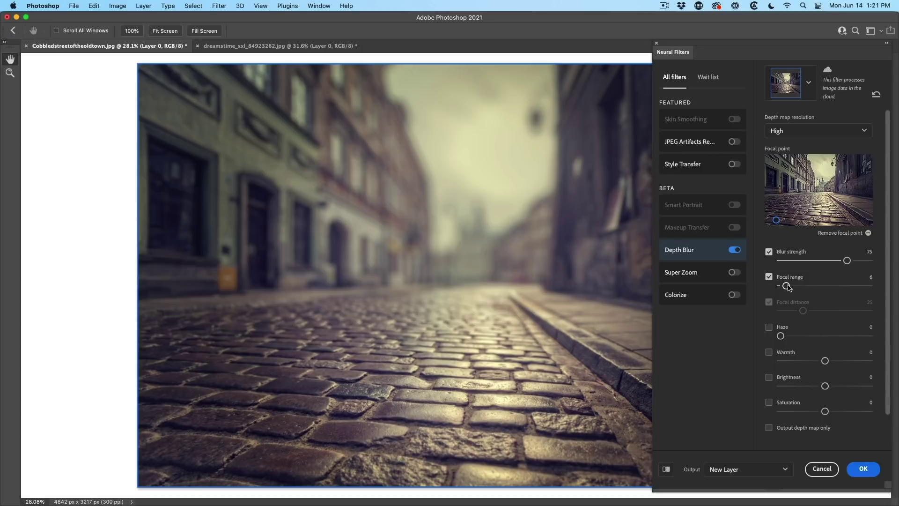
drag(786, 286, 874, 290)
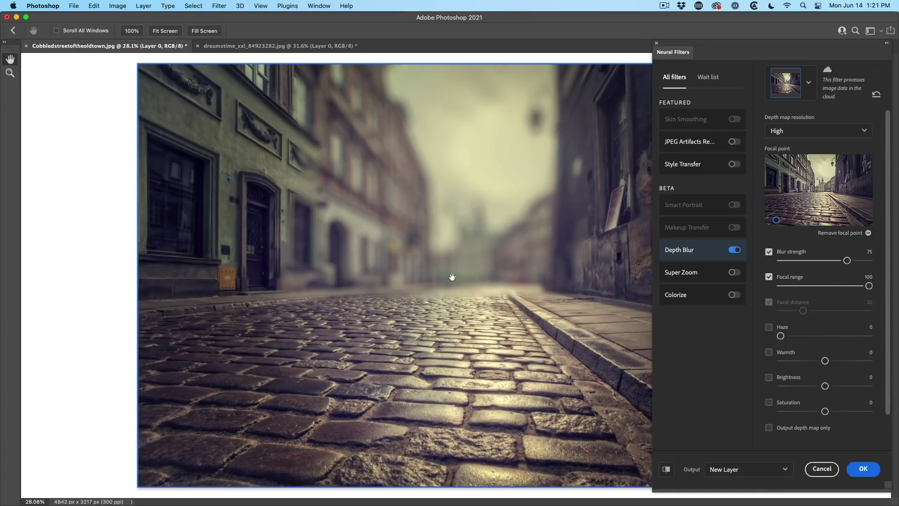
drag(868, 286, 797, 287)
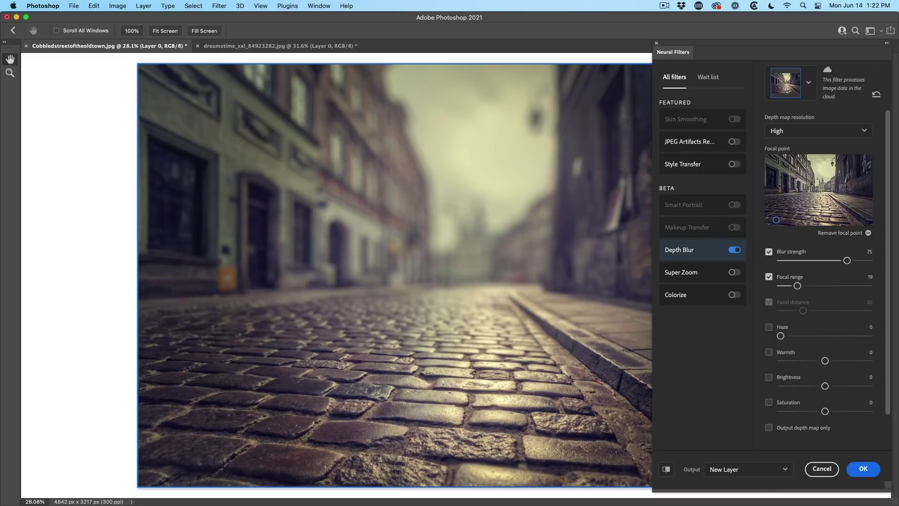
Move the focal point to the distant church at the end of the street and set the blur strength to 48.
click(825, 188)
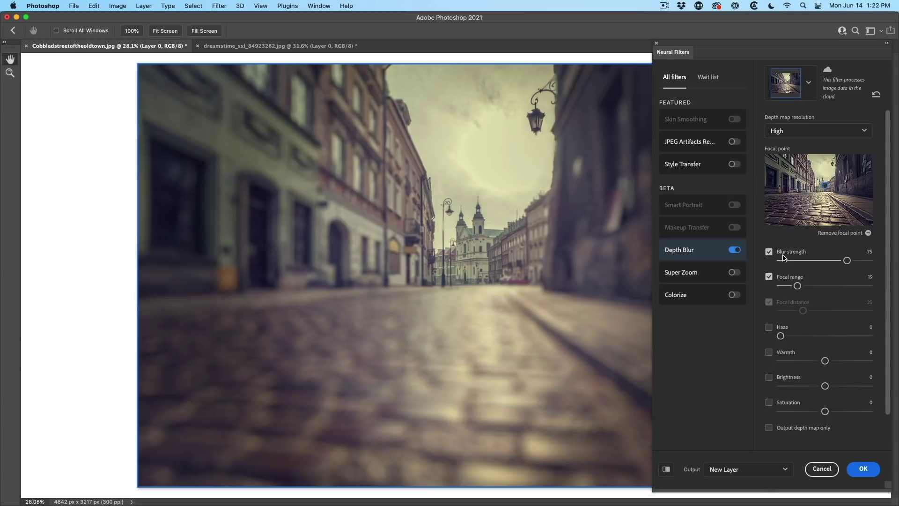
drag(847, 262, 815, 262)
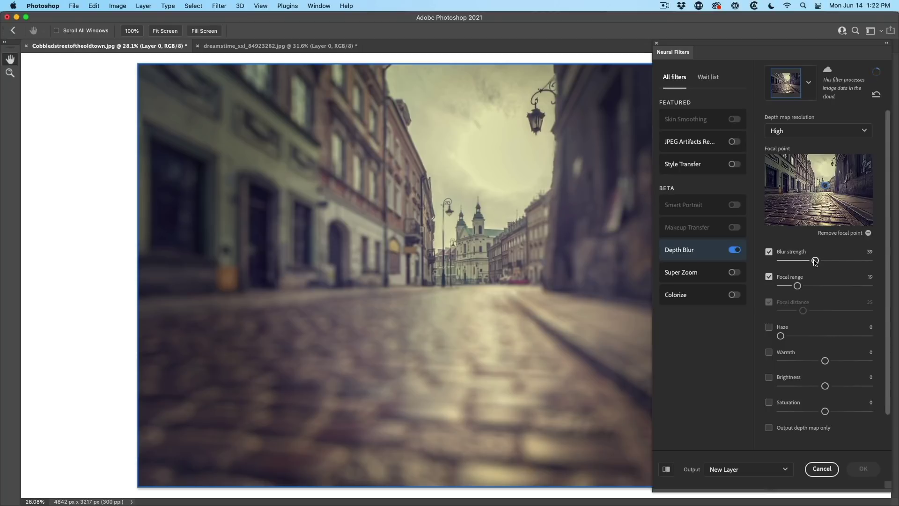
drag(815, 262, 860, 261)
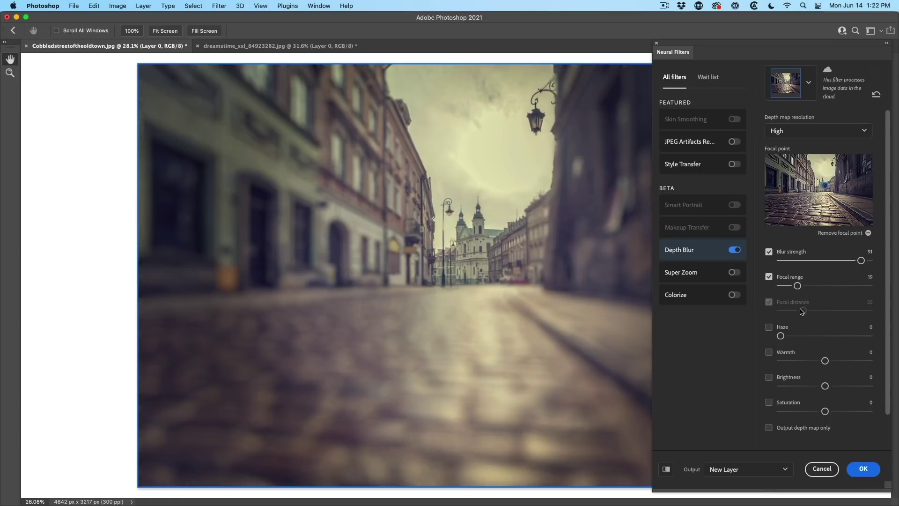
drag(860, 260, 825, 251)
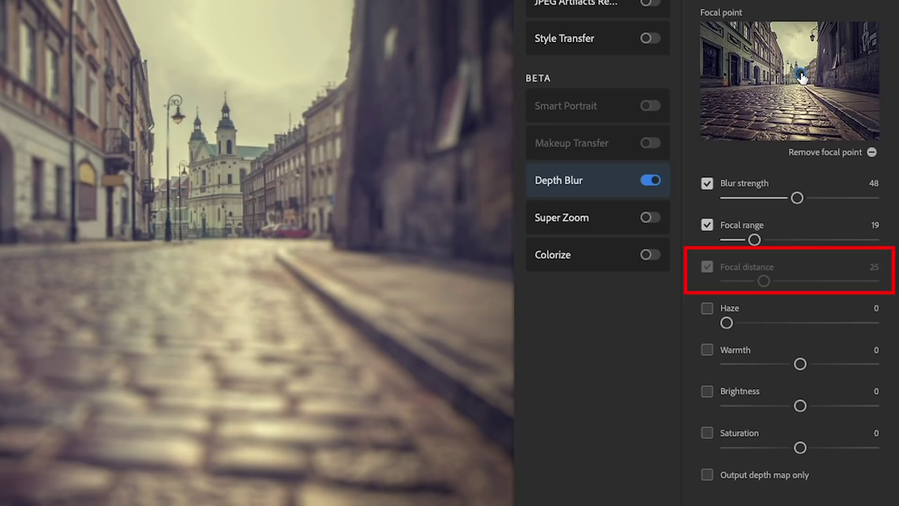
Remove the focal point and set the focal distance to 50, after trying 0, maximum and 59.
click(870, 153)
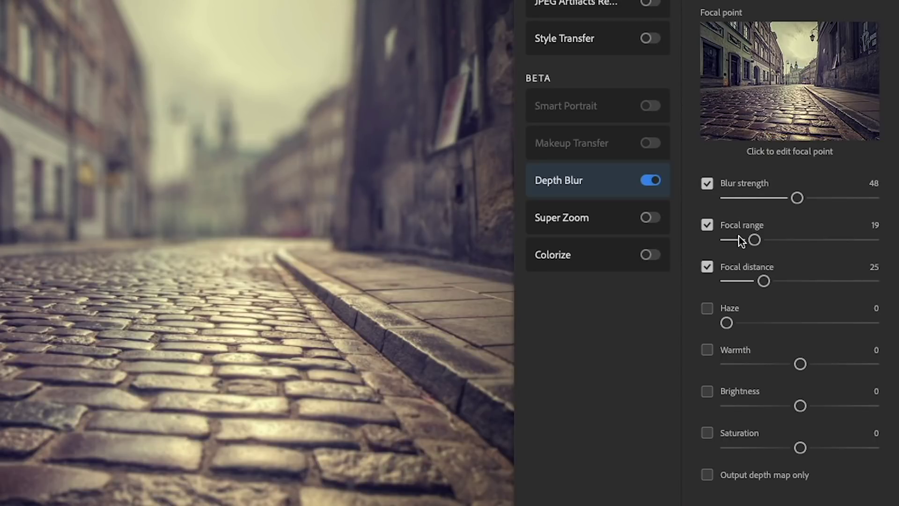
drag(762, 281, 715, 282)
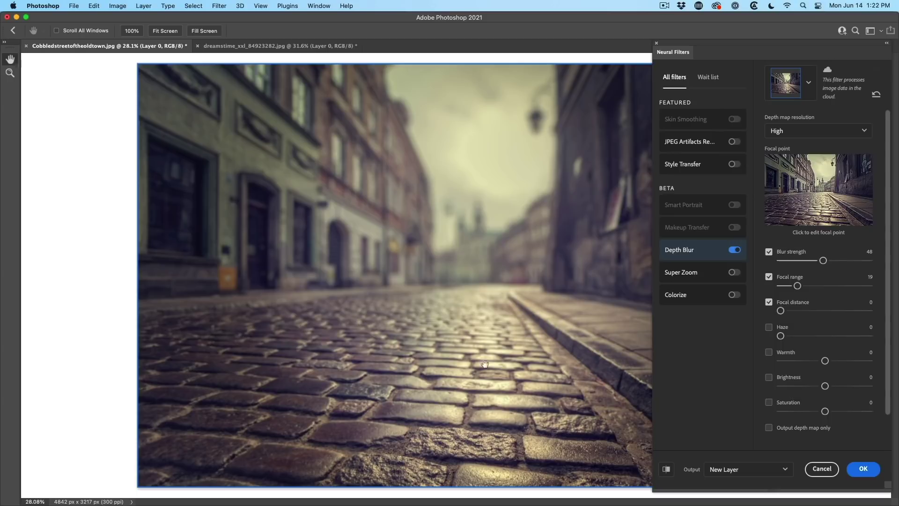
drag(783, 311, 875, 309)
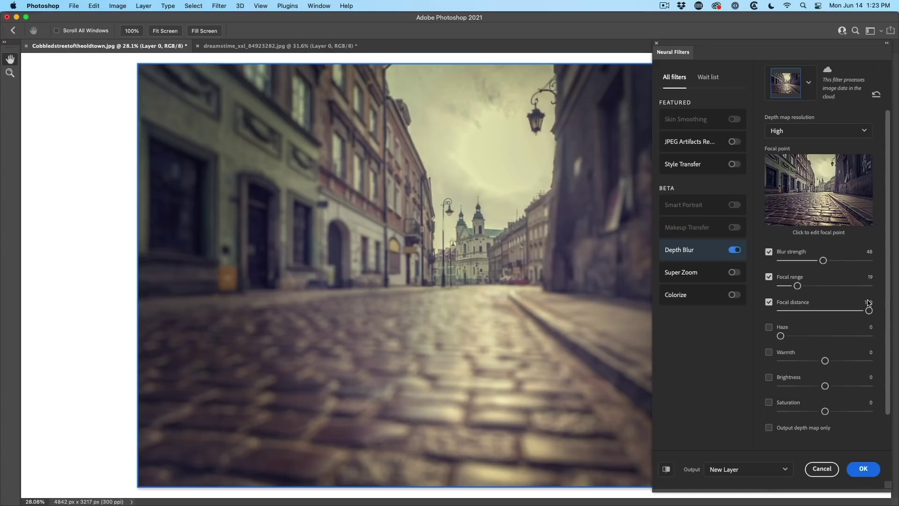
drag(869, 311, 834, 312)
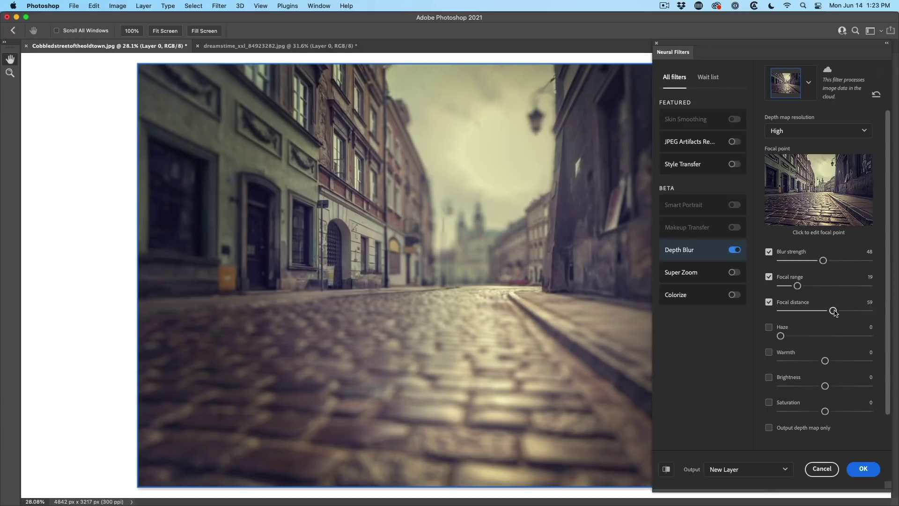
drag(834, 313, 824, 311)
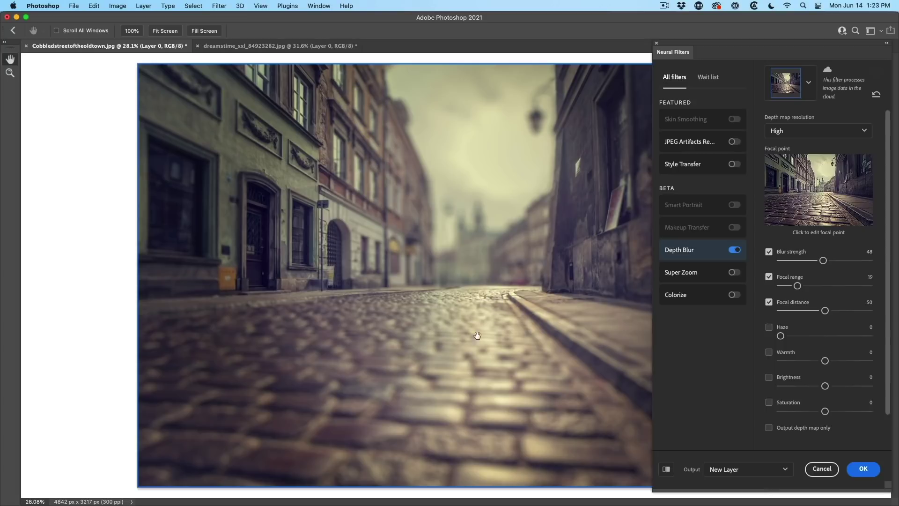
Set the Depth Blur focal range to 14 and enable haze at a value of 80.
drag(797, 286, 811, 287)
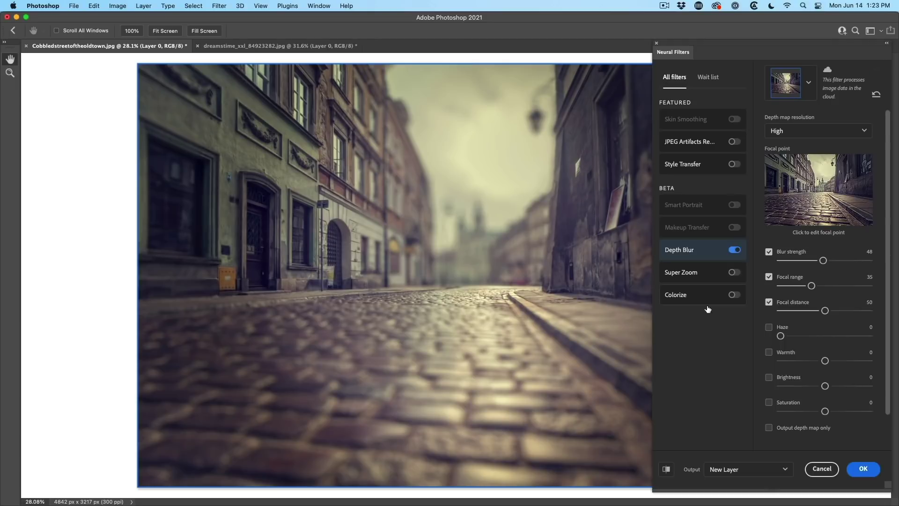
drag(810, 287, 790, 287)
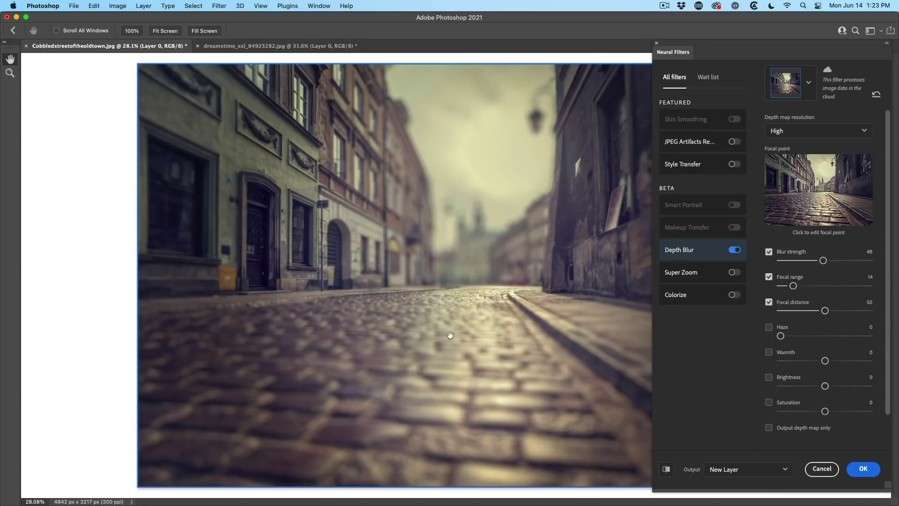
click(769, 327)
drag(775, 336, 798, 337)
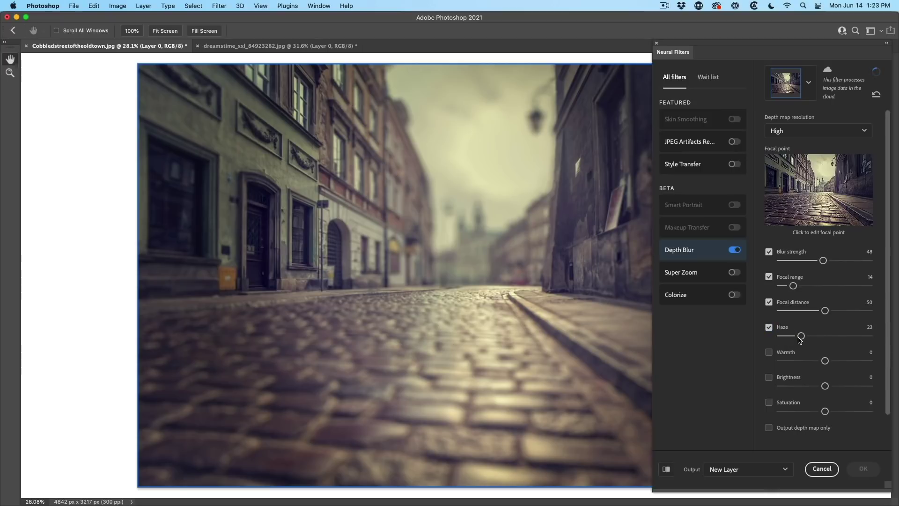
drag(798, 337, 853, 336)
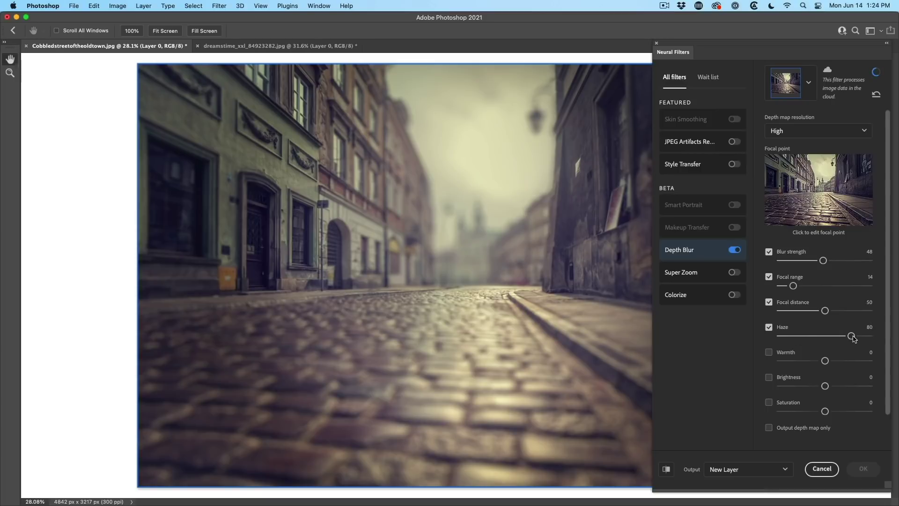
Set the Depth Blur haze to 17 and toggle it off and on to compare the effect.
drag(853, 337, 794, 339)
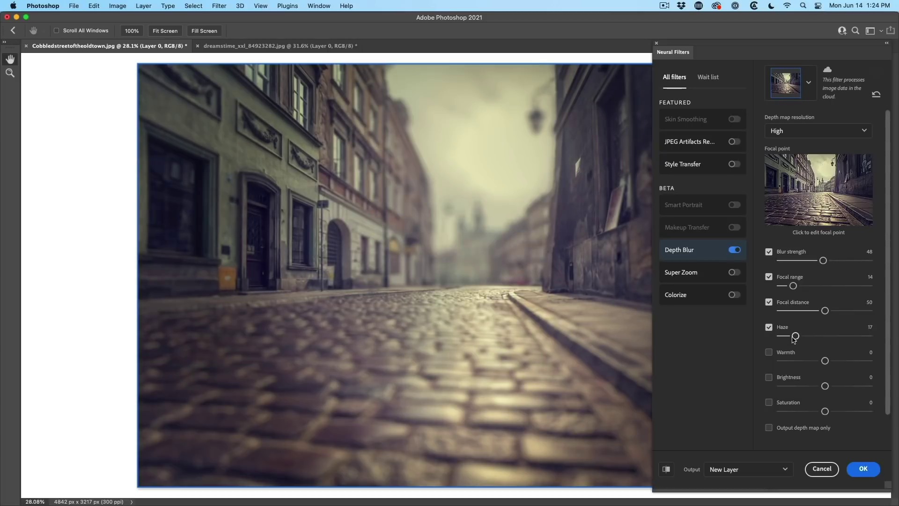
click(768, 327)
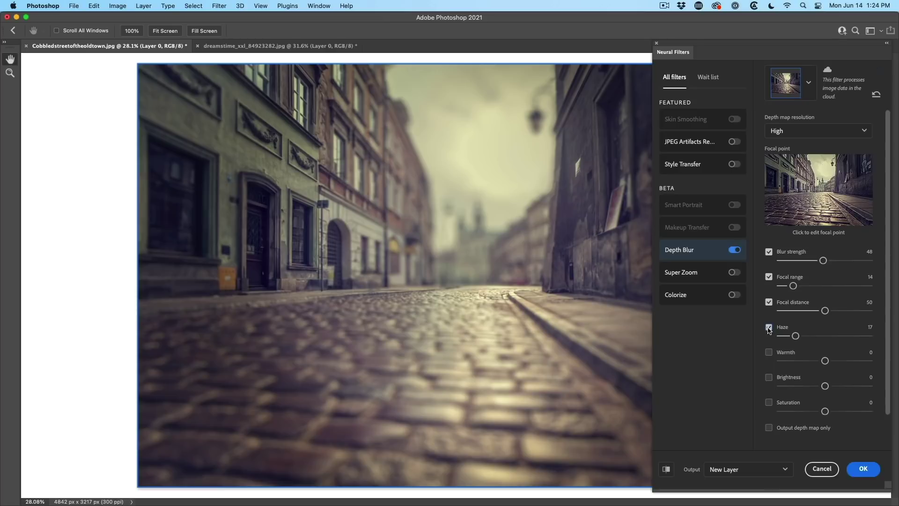
click(769, 327)
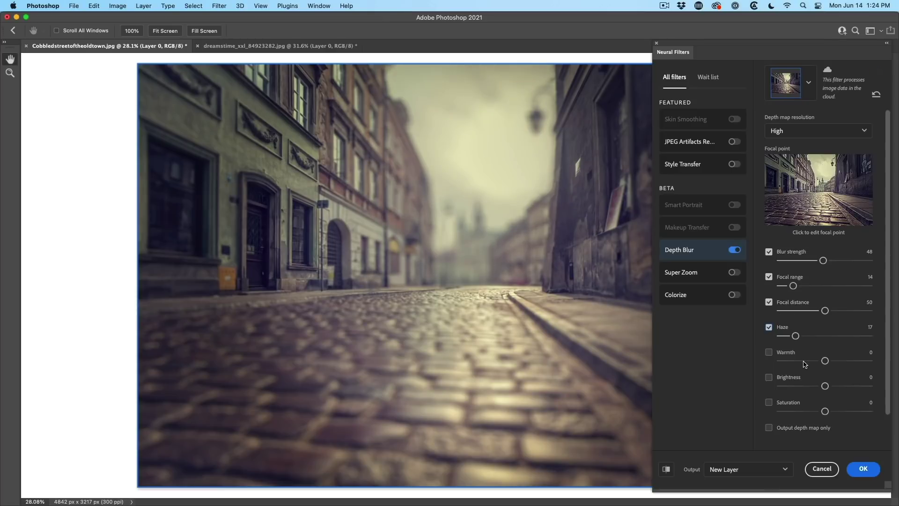
Set the Depth Blur warmth to +11, after trying -15 and +28.
drag(824, 360, 811, 362)
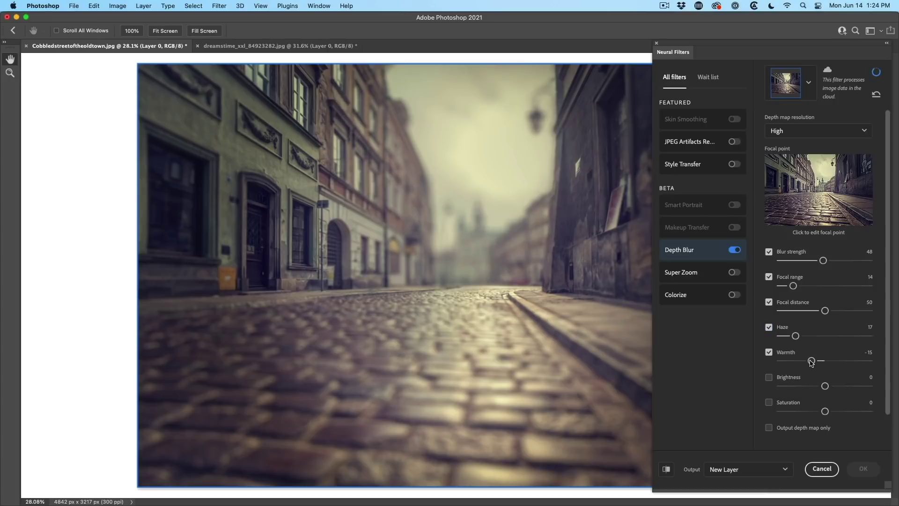
drag(811, 361, 851, 362)
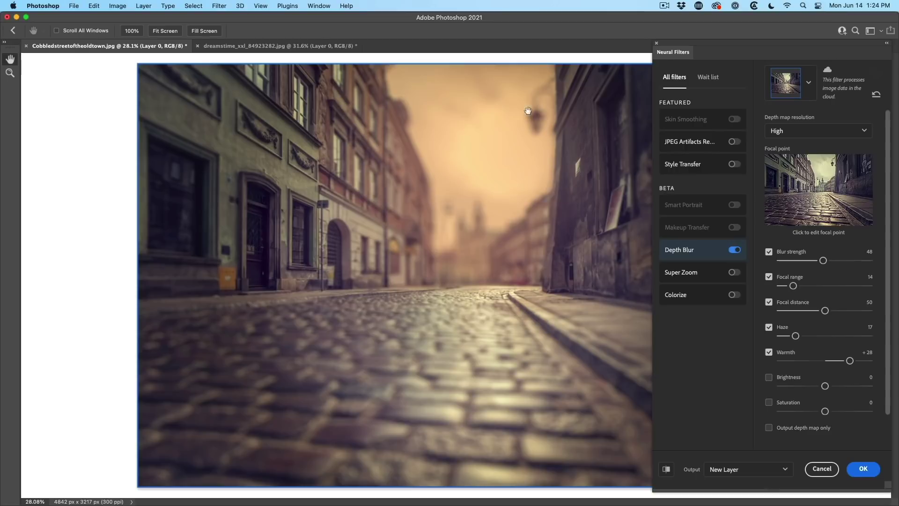
drag(849, 361, 834, 362)
Output only the depth map of the street photo and apply the filter to a duplicate layer.
scroll(884, 374, down, 2)
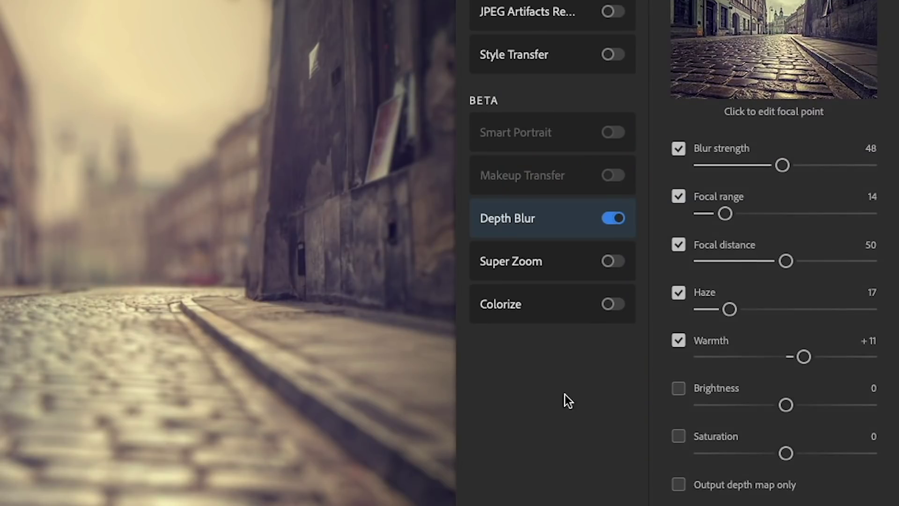
click(679, 484)
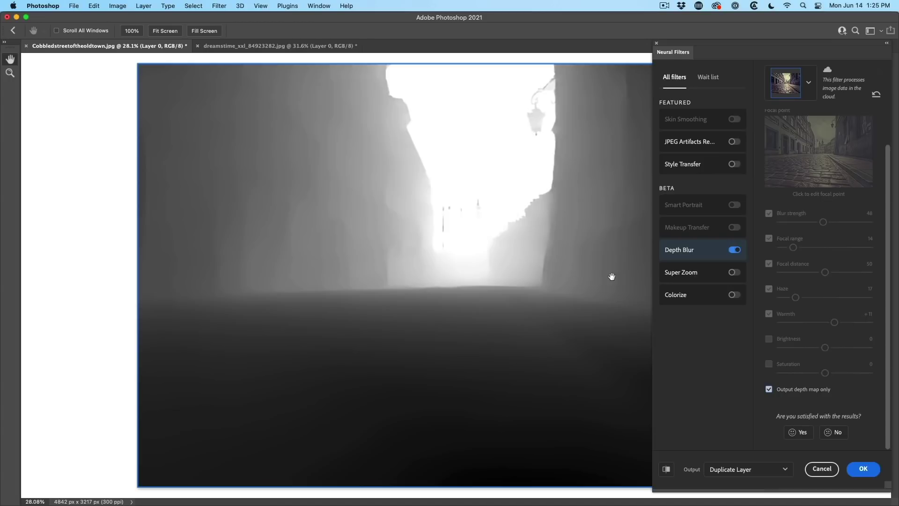
click(864, 468)
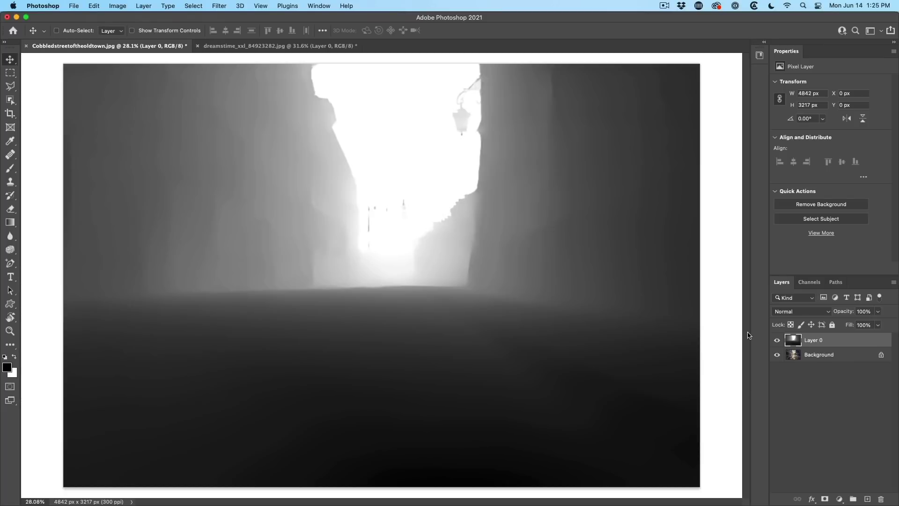
Set the depth map layer's blend mode to Soft Light and toggle its visibility to compare before and after.
click(795, 312)
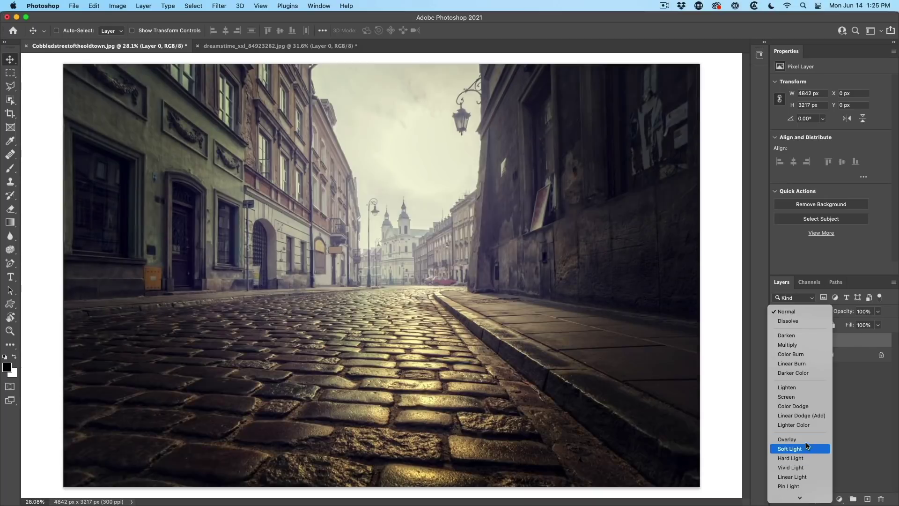
scroll(806, 440, down, 3)
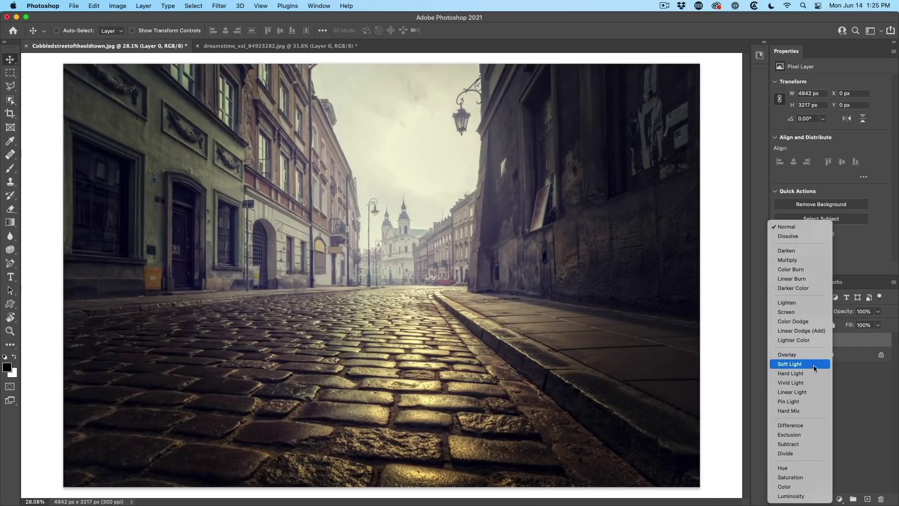
click(813, 364)
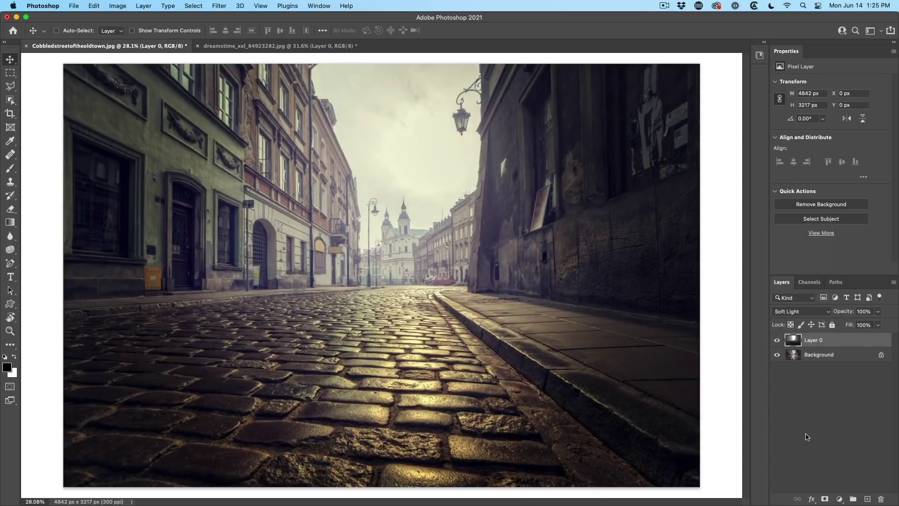
click(776, 341)
click(777, 341)
click(777, 341)
click(777, 340)
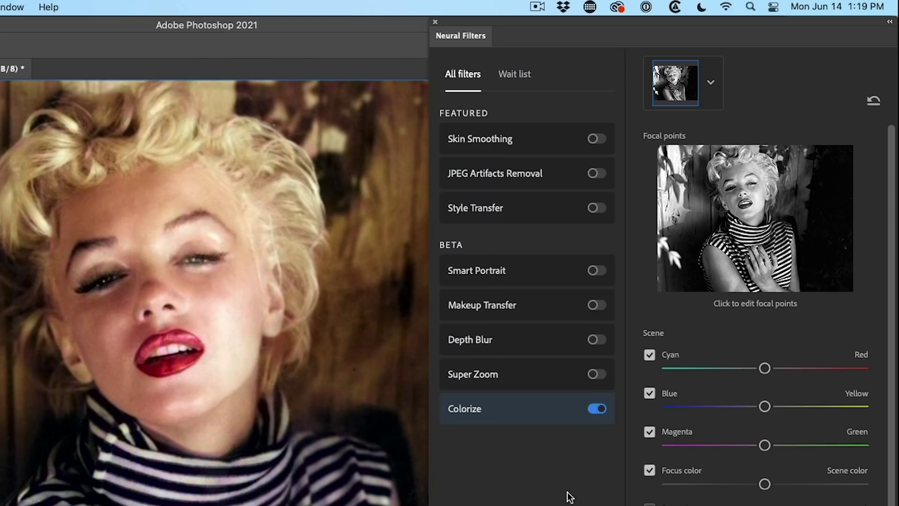
Examine the Neural Filters wait list and view the Face Cleanup entry.
click(524, 76)
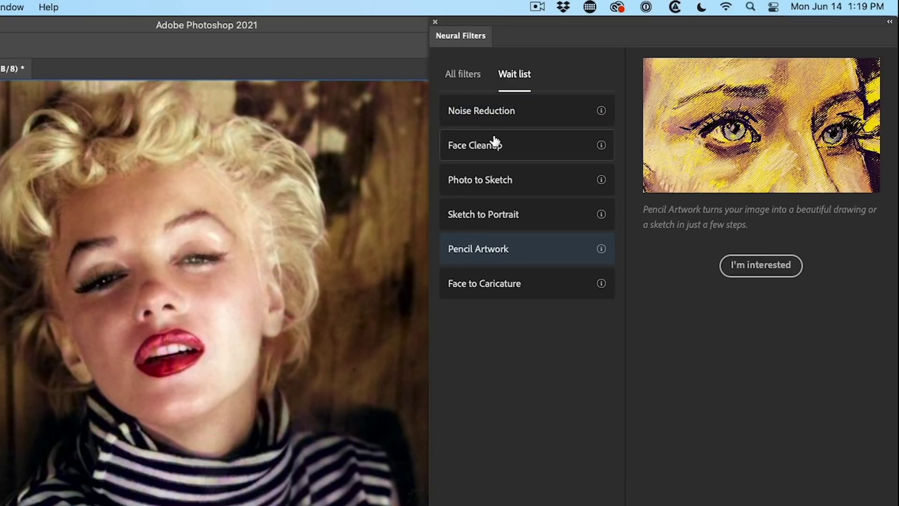
click(498, 145)
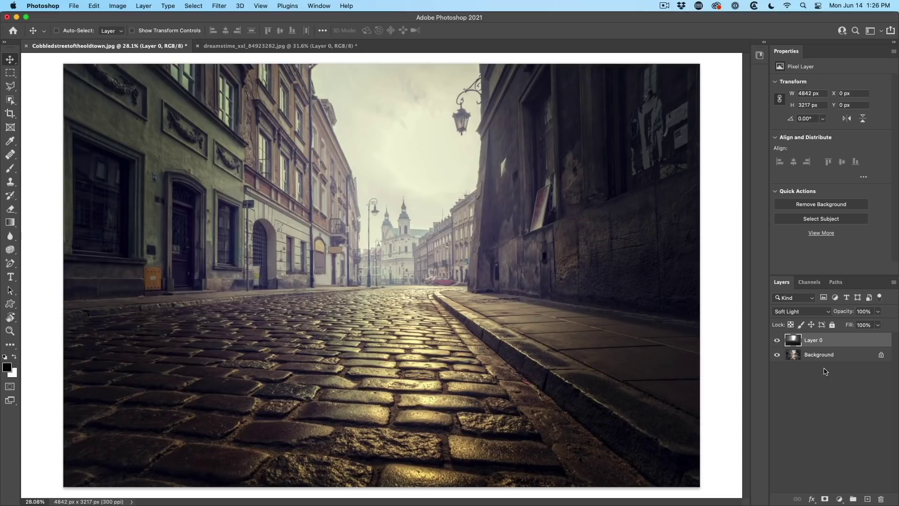
Check which file formats Save As offers for the street photo, and cancel without saving.
click(73, 6)
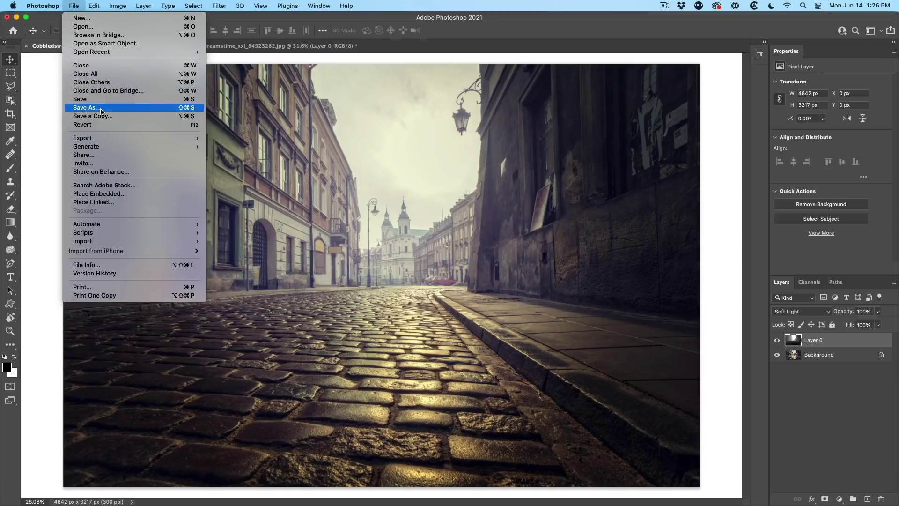
click(107, 107)
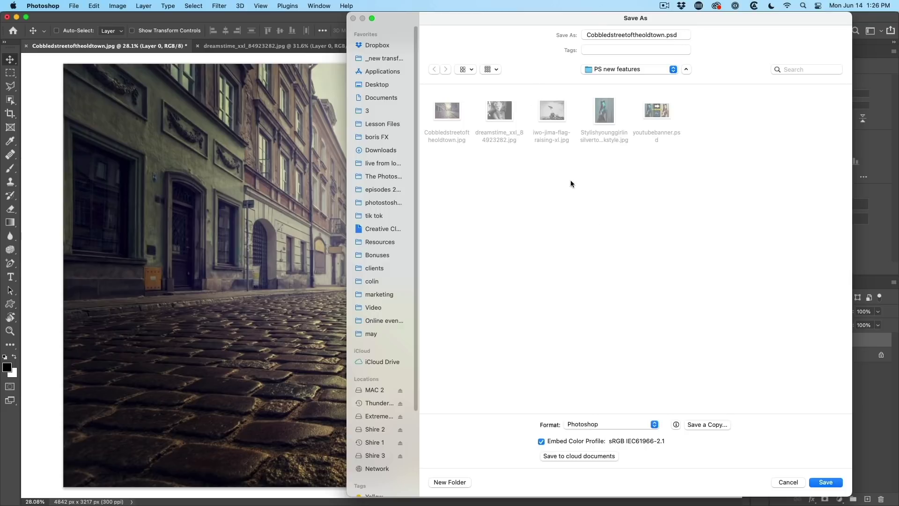
click(620, 423)
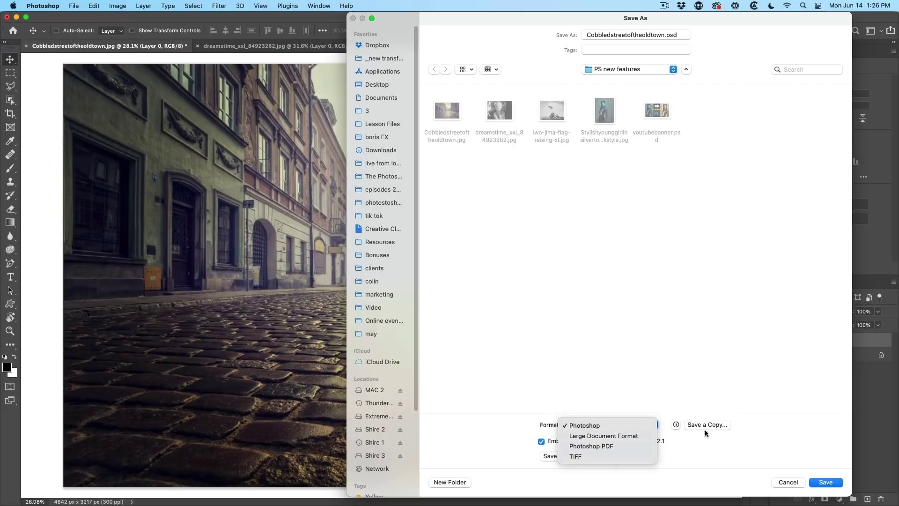
click(783, 482)
click(782, 482)
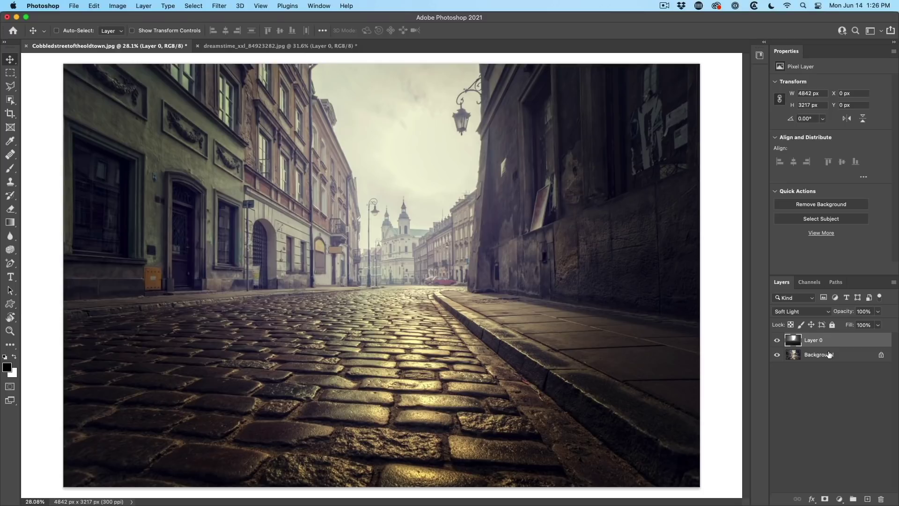
Check which file formats Save a Copy offers for the street photo, and cancel without saving.
click(74, 6)
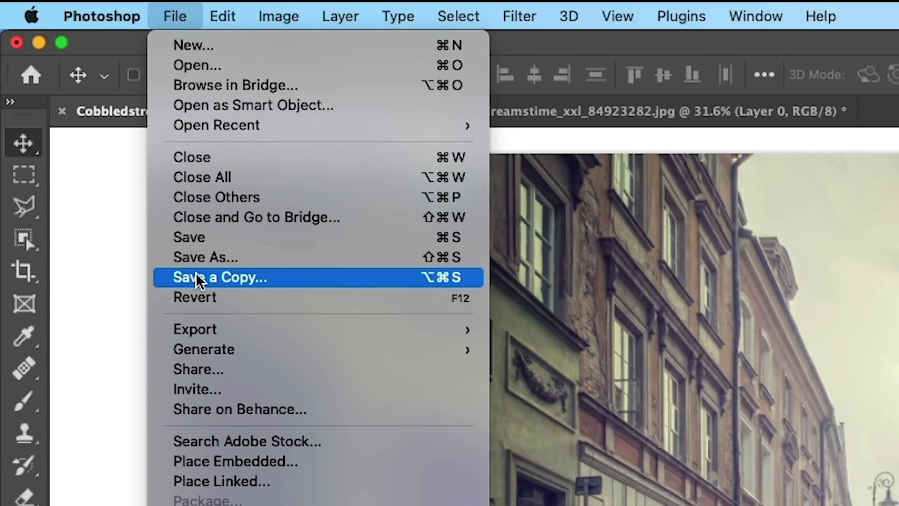
click(178, 277)
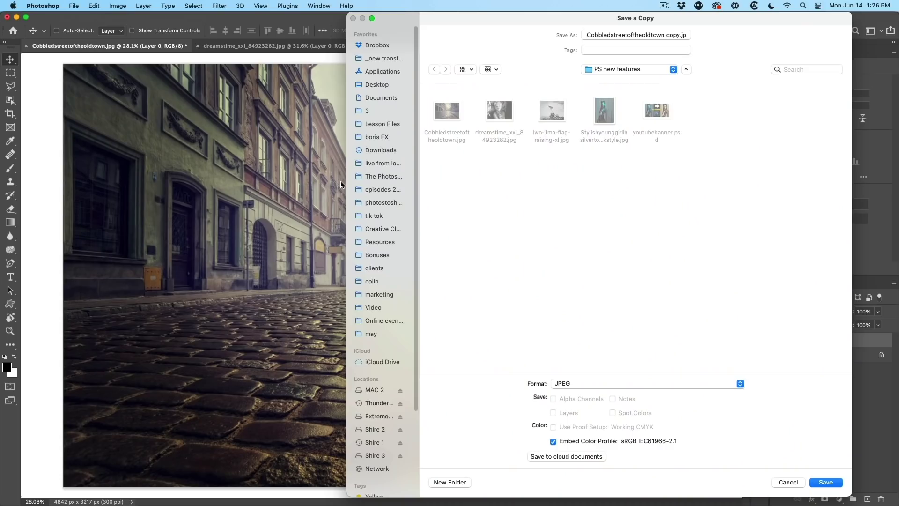
click(611, 381)
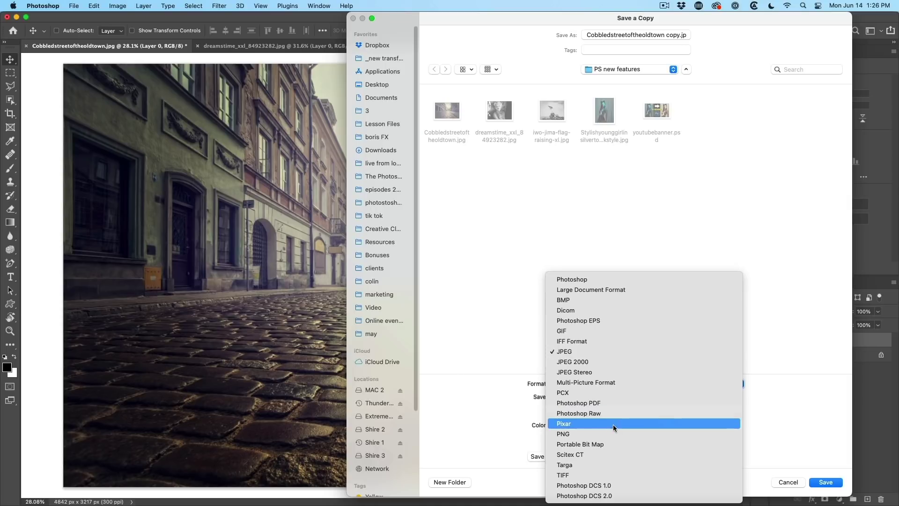
click(642, 253)
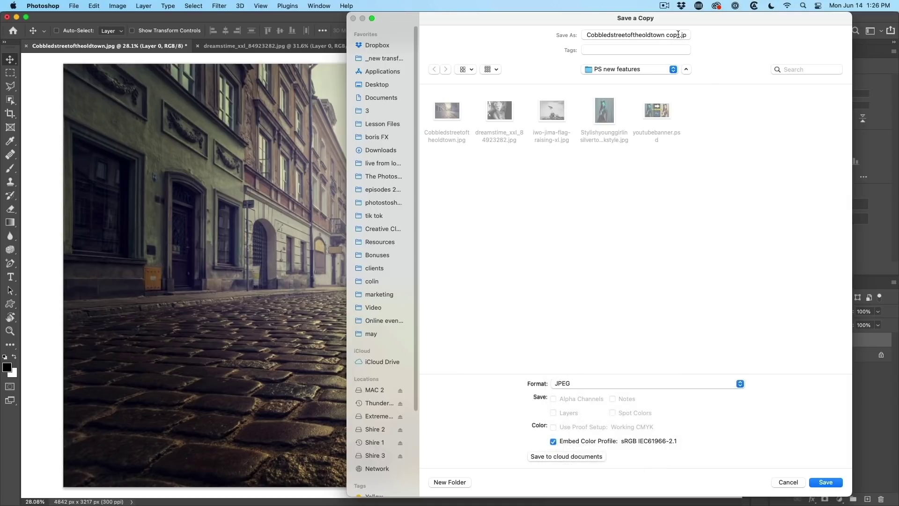
click(795, 483)
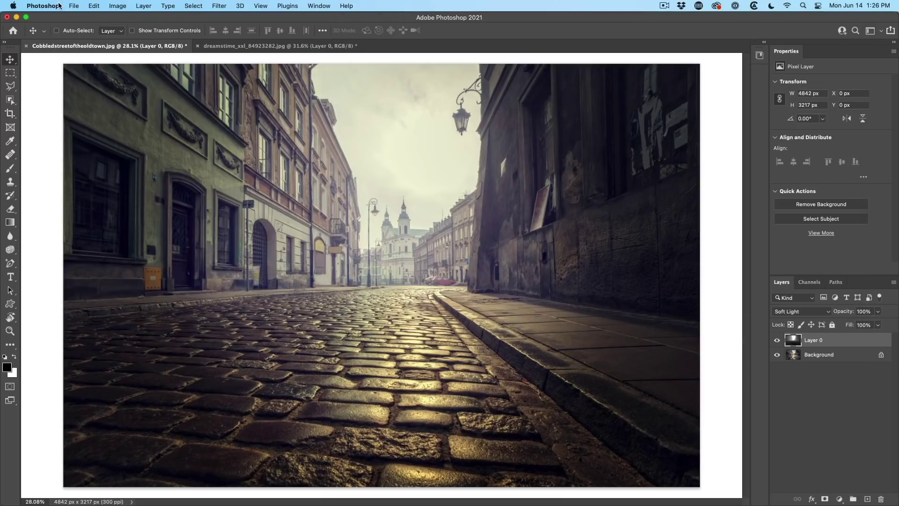
Start Save As again, review its formats, switch from there to Save a Copy to review its formats, and cancel.
click(72, 6)
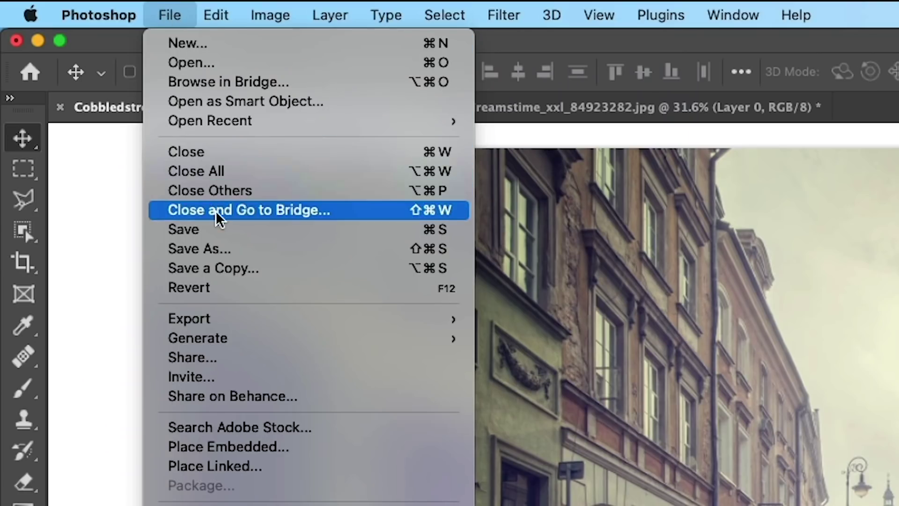
click(94, 107)
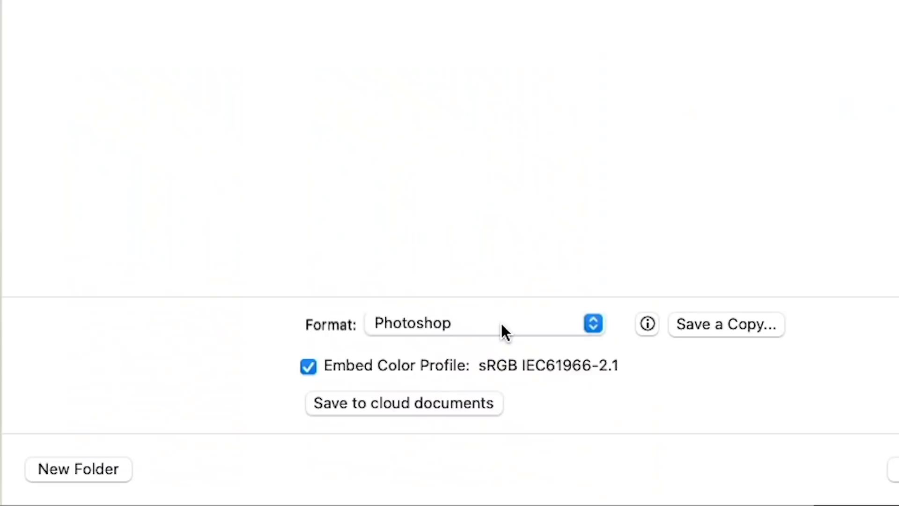
click(619, 425)
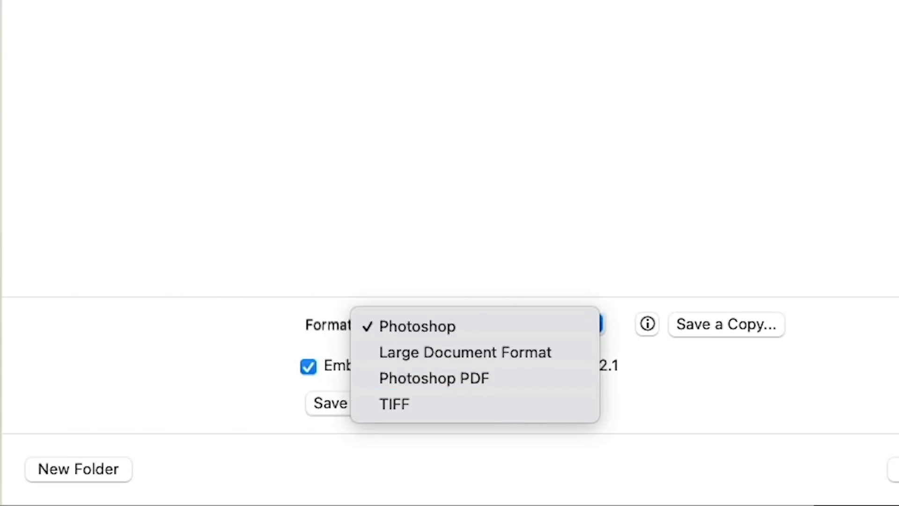
key(Escape)
click(726, 324)
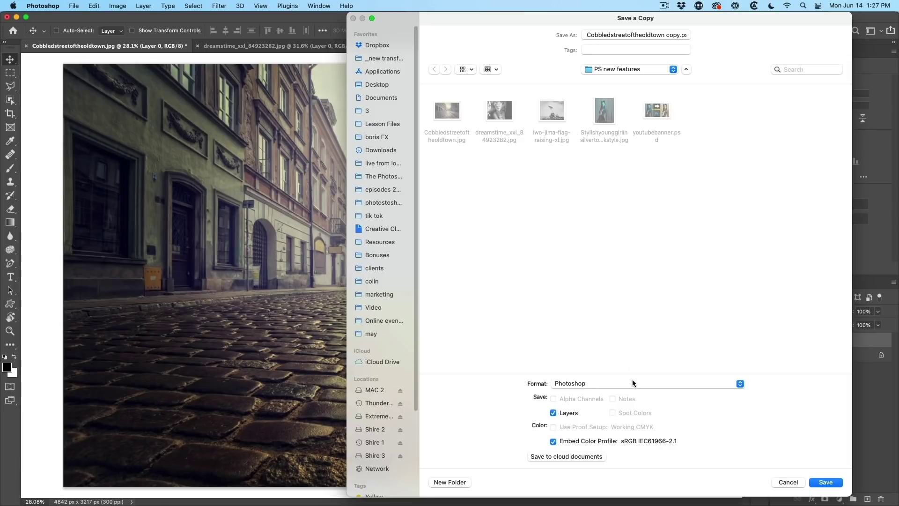
click(632, 382)
click(624, 456)
click(788, 482)
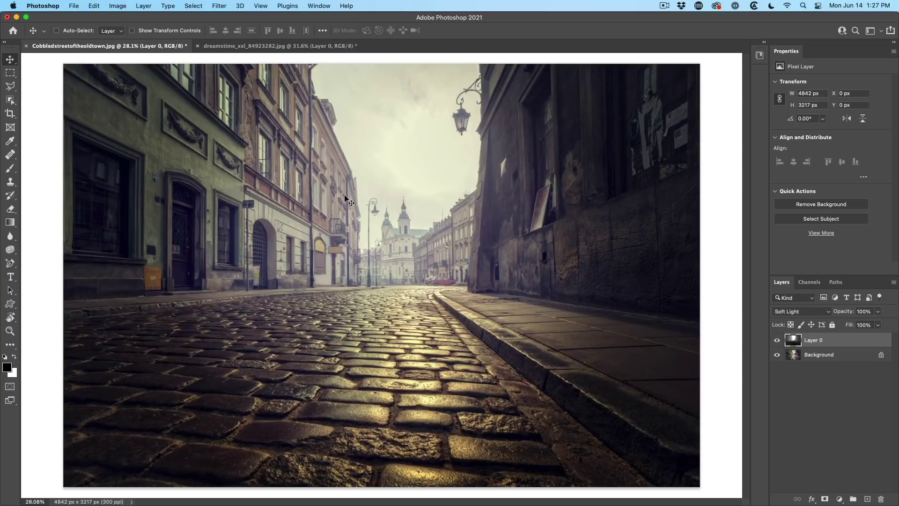
Enable legacy "Save As" in the File Handling preferences and accept the warning.
click(51, 5)
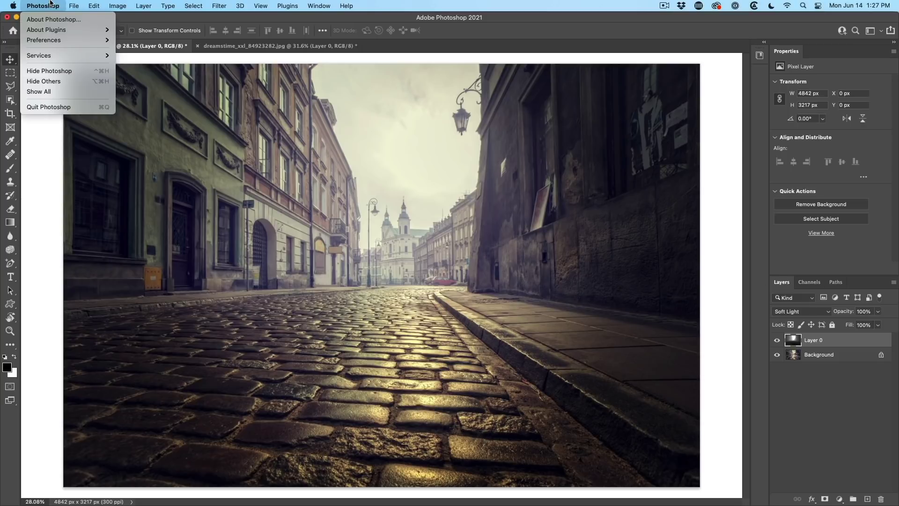
mouse_move(45, 41)
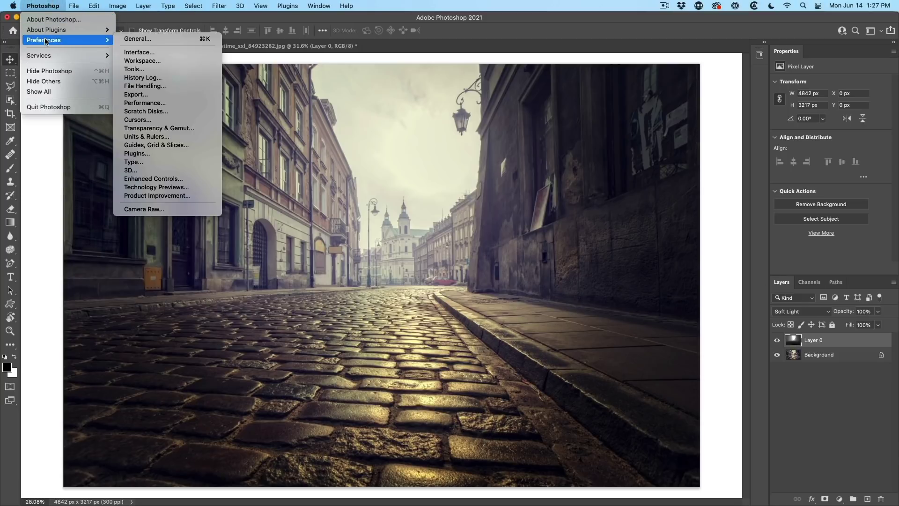
click(168, 87)
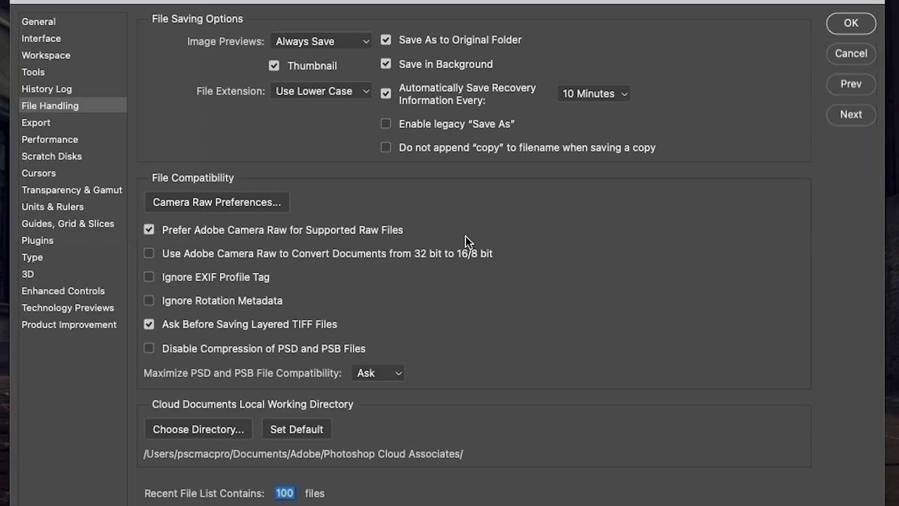
click(426, 123)
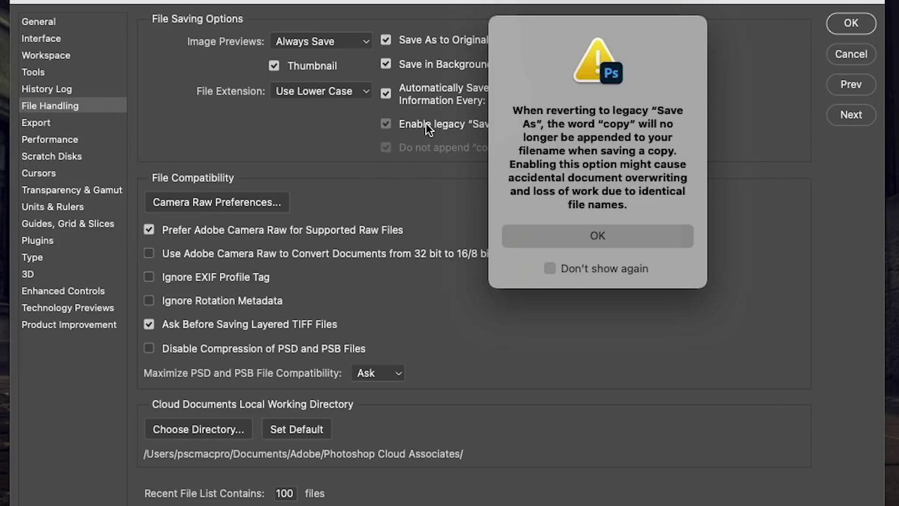
click(597, 235)
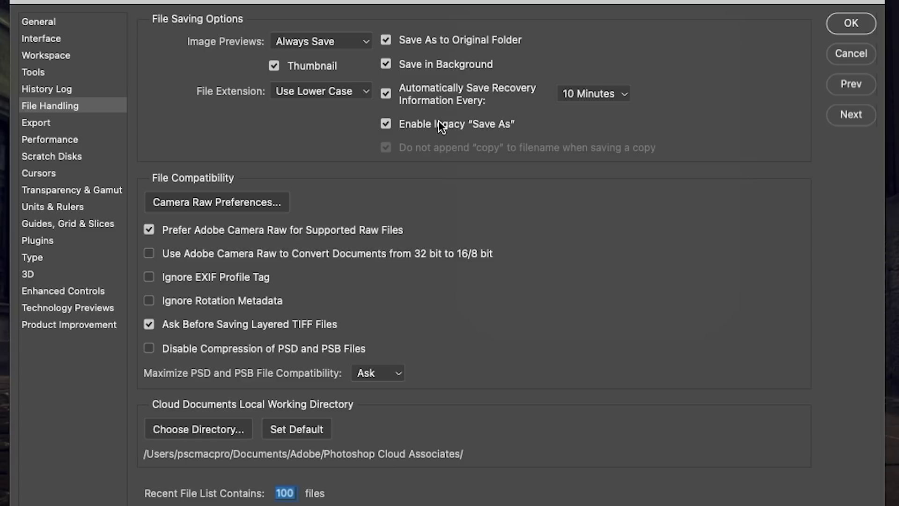
Disable legacy "Save As", enable "Do not append 'copy' to filename when saving a copy", and accept the warning with "Don't show again" set.
click(384, 125)
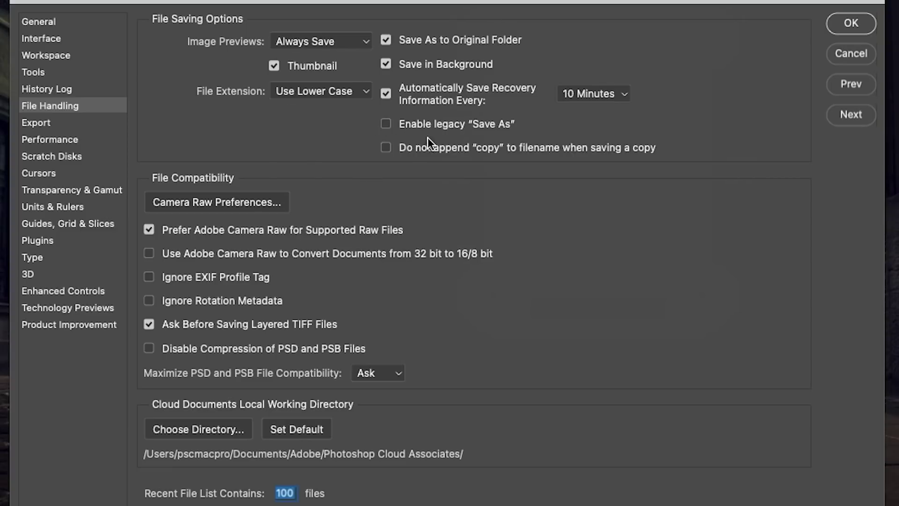
click(386, 148)
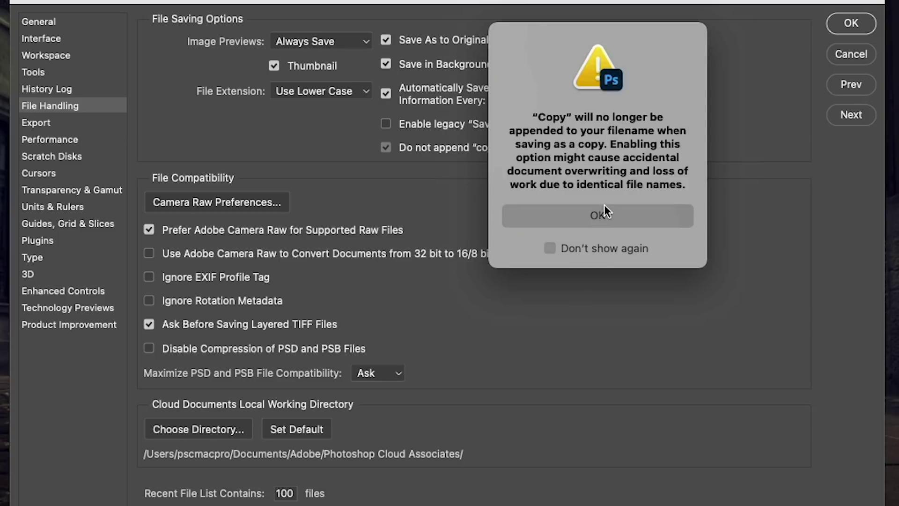
click(588, 249)
click(599, 215)
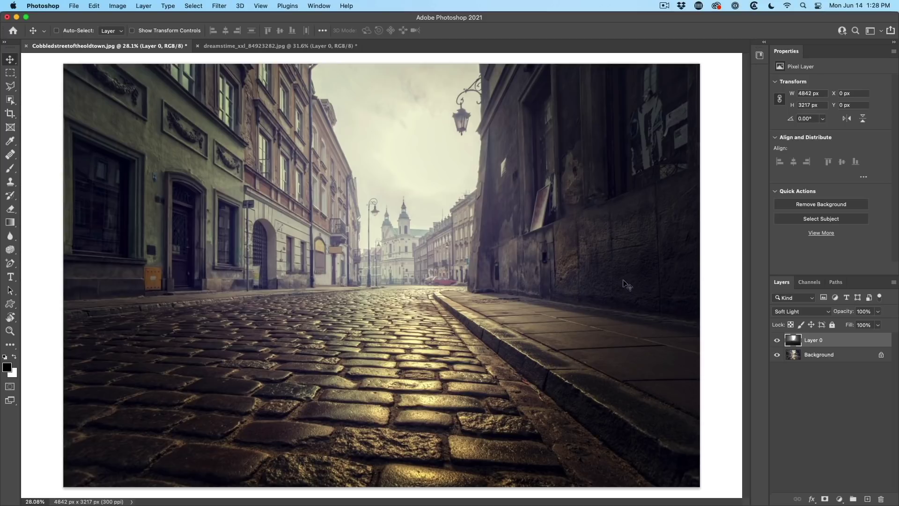
Open the street photo's Background layer in the Camera Raw Filter.
click(823, 356)
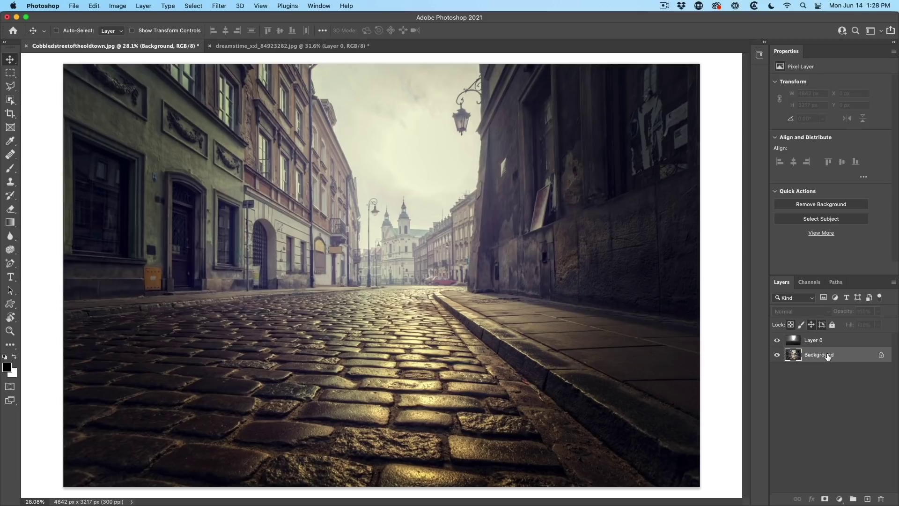
click(219, 6)
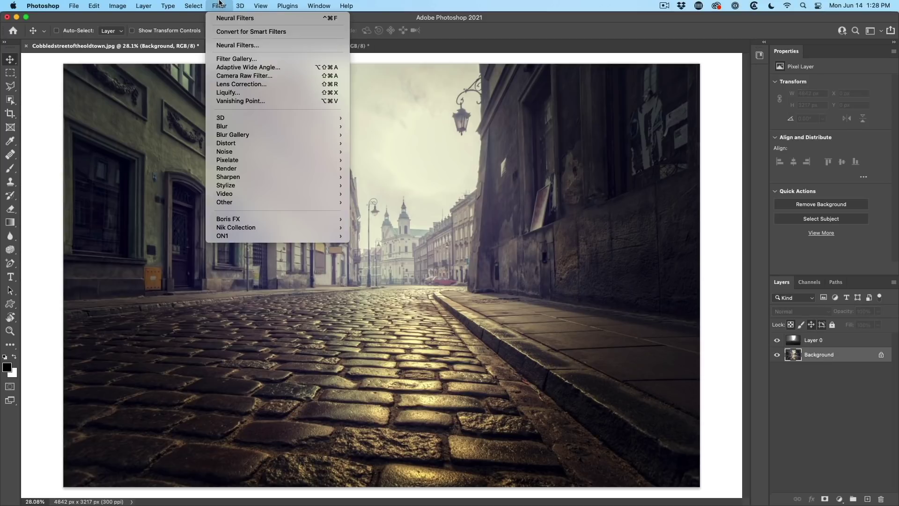
click(230, 75)
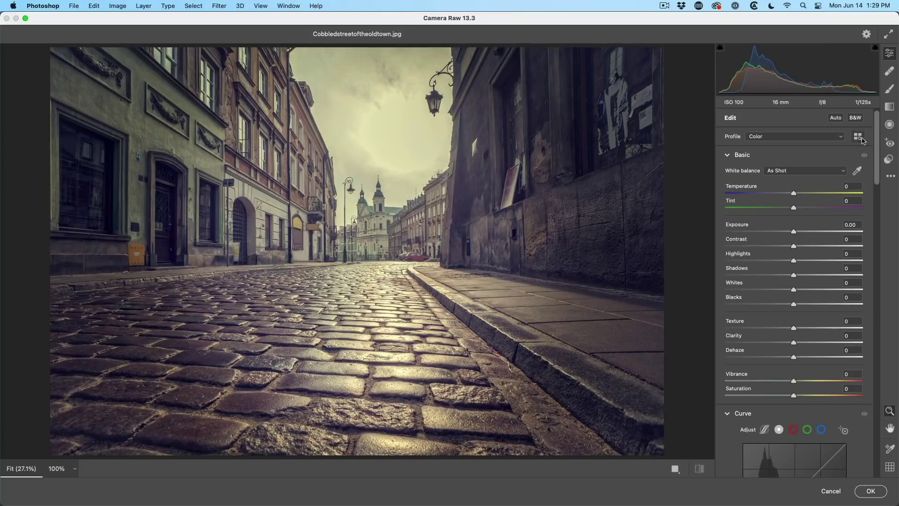
Show all HSL adjustments together in the Color Mixer and look through the hue, saturation and luminance sliders.
scroll(780, 156, down, 15)
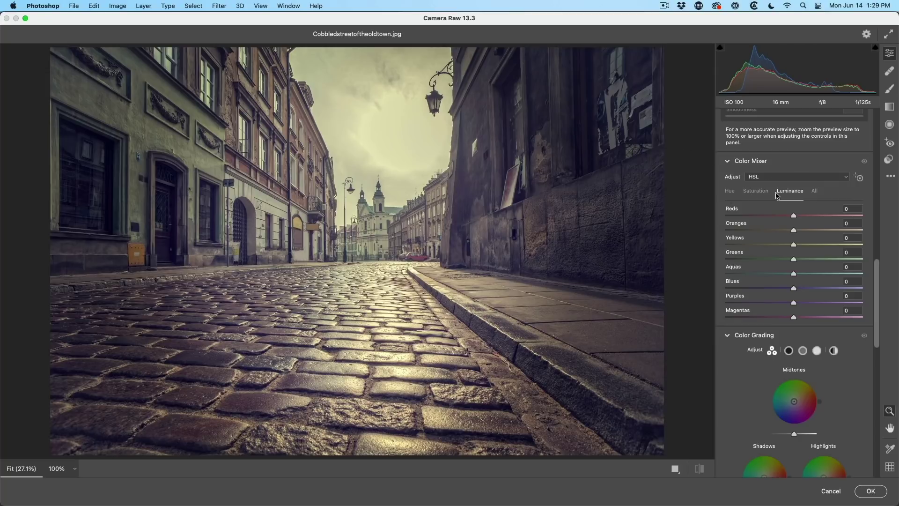
click(815, 191)
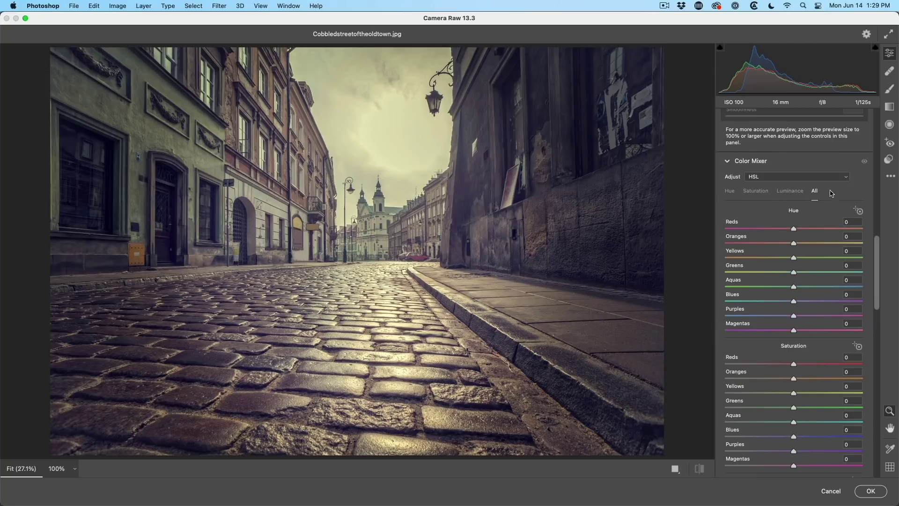
scroll(877, 250, down, 10)
scroll(880, 216, up, 15)
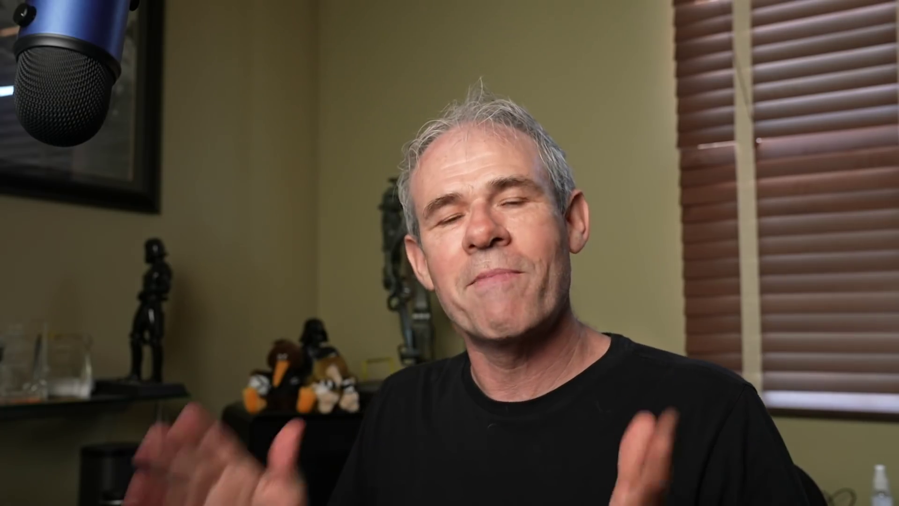